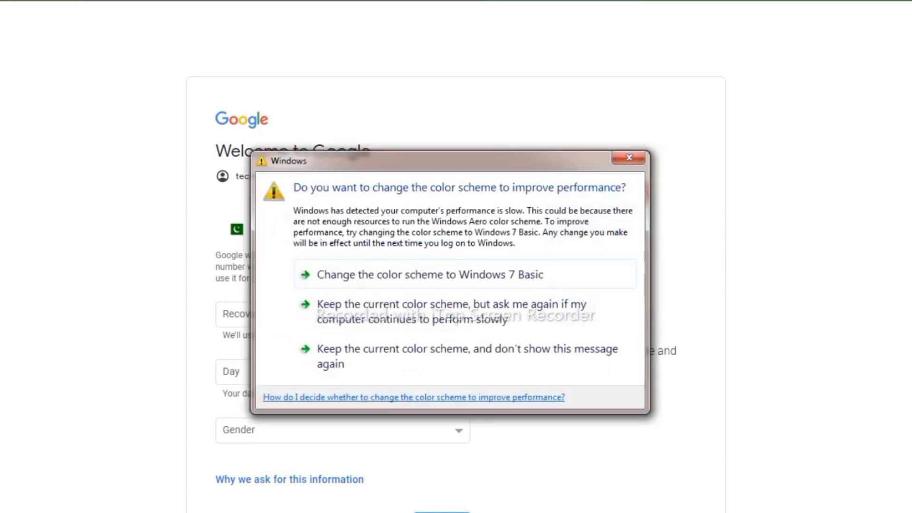
- Dismiss the Windows colour-scheme prompt for good, keeping the current colour scheme
left_click(438, 350)
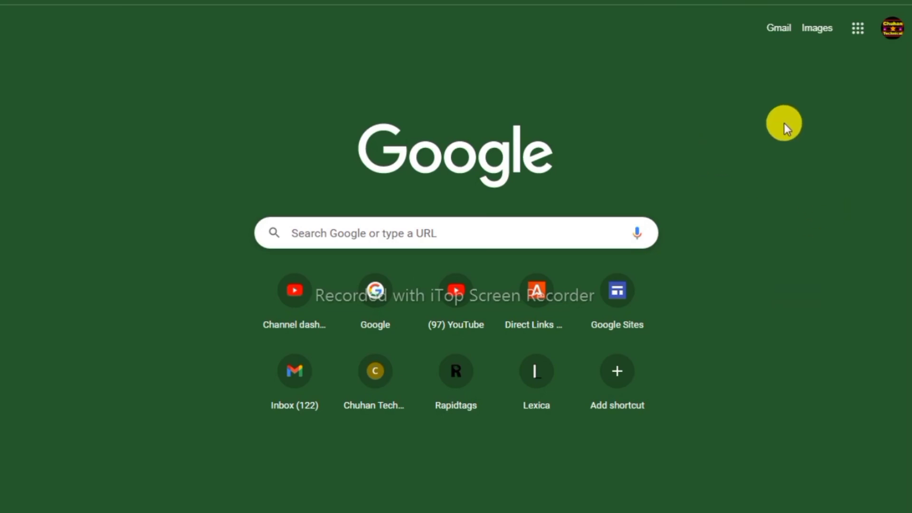
- Begin a new personal-use Google account from the account switcher's Add another account
left_click(892, 32)
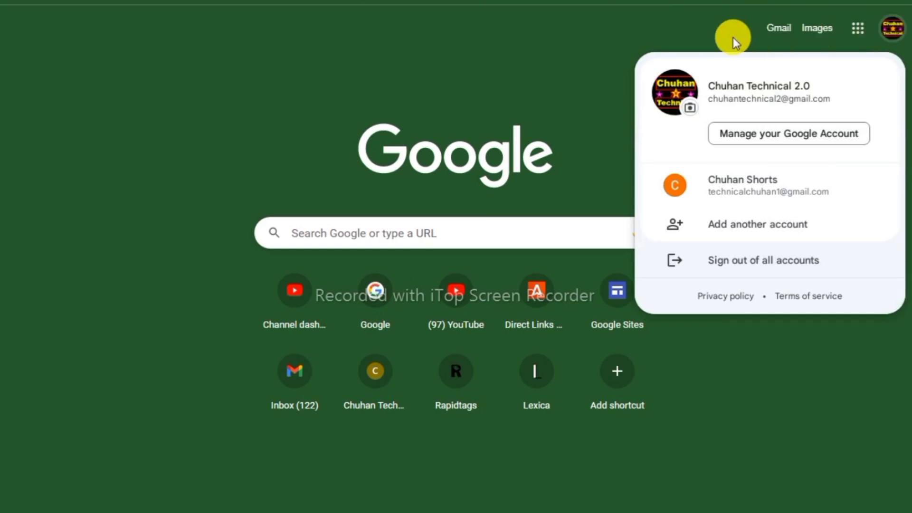
left_click(755, 231)
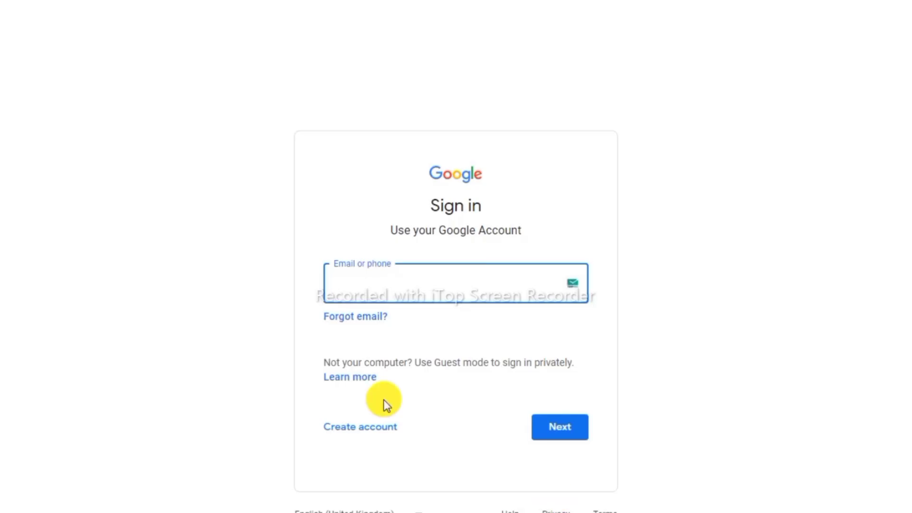
left_click(373, 429)
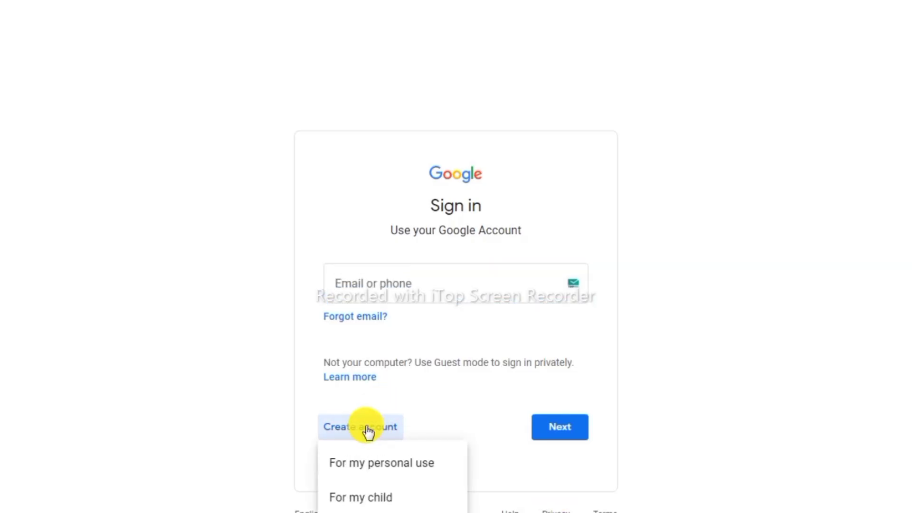
left_click(381, 465)
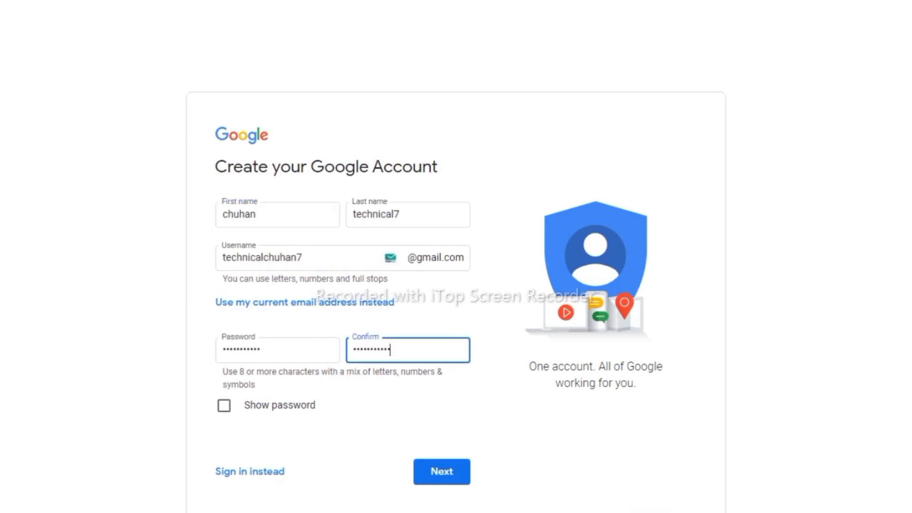
- Submit the name, username and password, then mark up fields on the Welcome to Google page
left_click(442, 475)
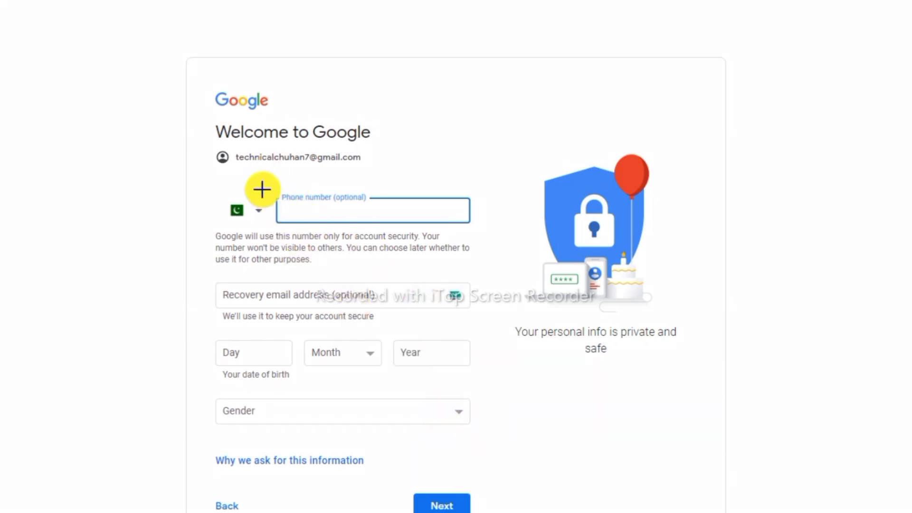
mouse_move(263, 192)
left_mouse_down()
mouse_move(401, 230)
mouse_move(464, 187)
mouse_move(283, 172)
mouse_move(261, 185)
left_mouse_up()
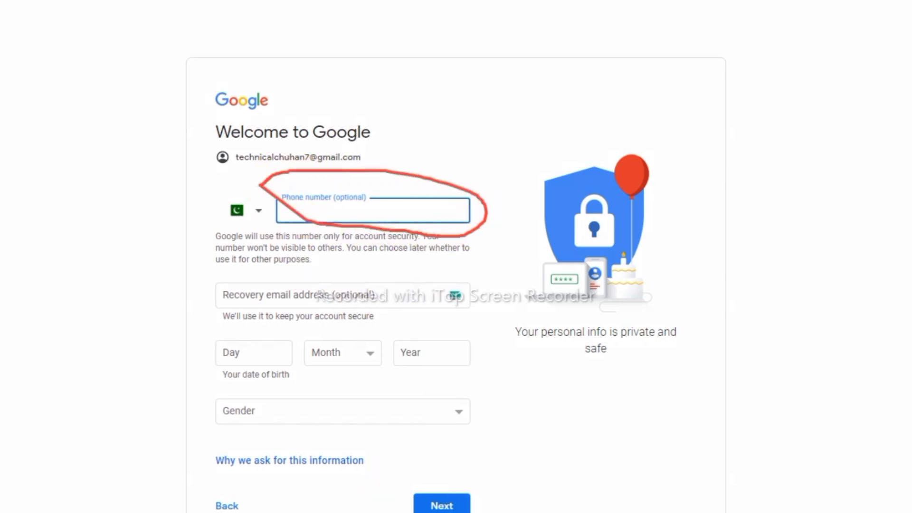
key("Escape")
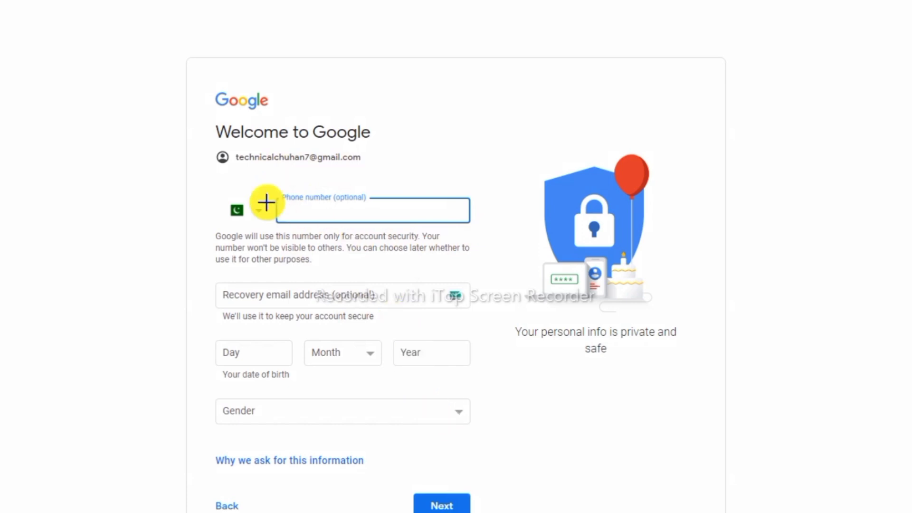
left_click_drag(198, 177, 491, 246)
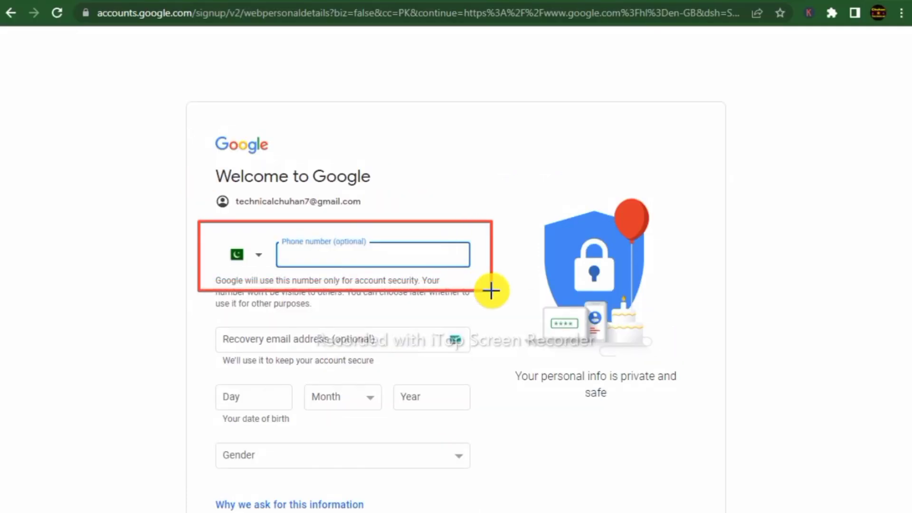
left_click_drag(202, 321, 223, 334)
mouse_move(355, 362)
left_mouse_down()
mouse_move(466, 369)
mouse_move(478, 360)
left_mouse_up()
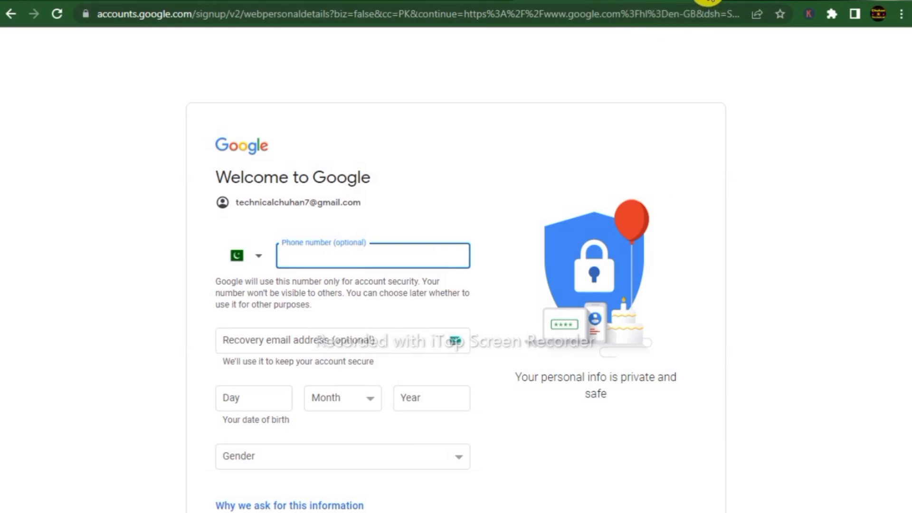
- In a new tab, start another personal-use Google account and submit its name, username and password
left_click(708, 1)
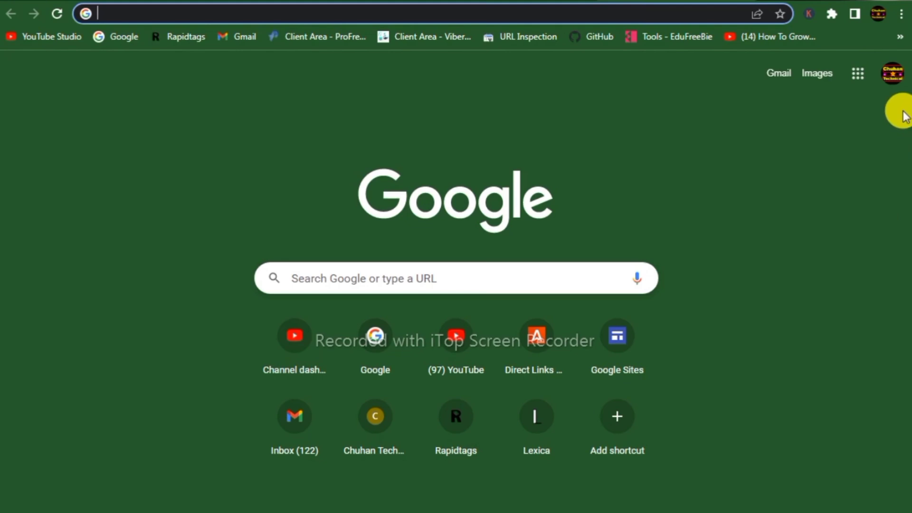
left_click(893, 76)
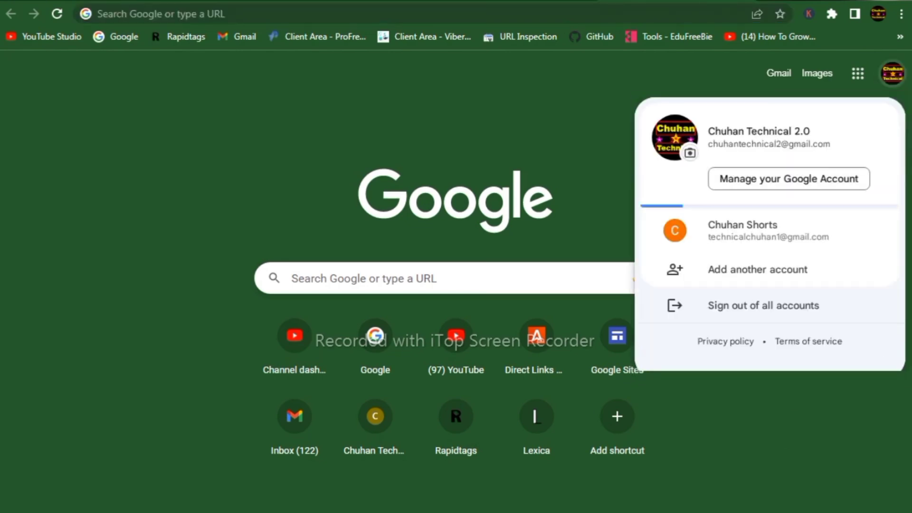
left_click(750, 270)
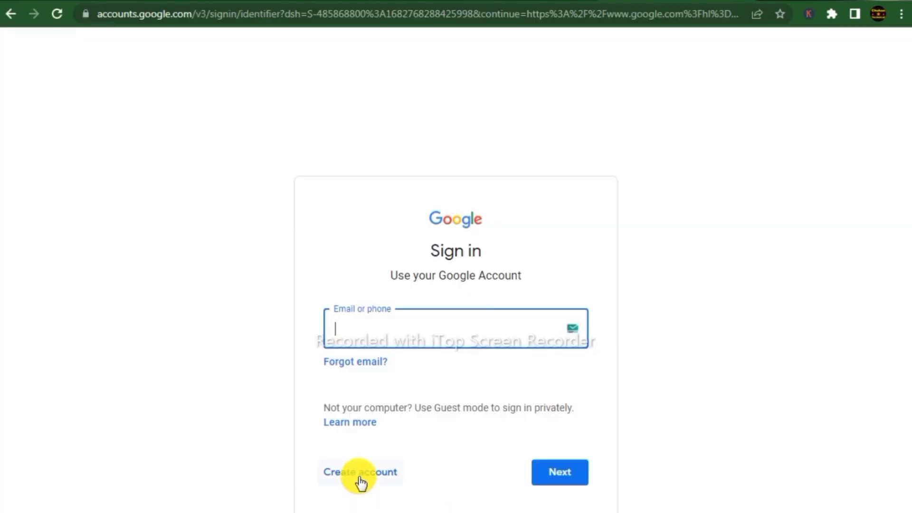
left_click(359, 478)
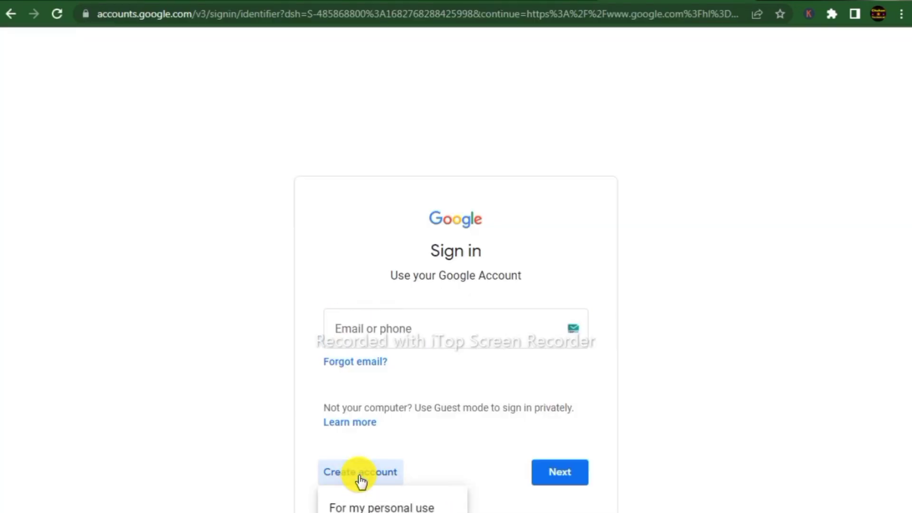
left_click(362, 507)
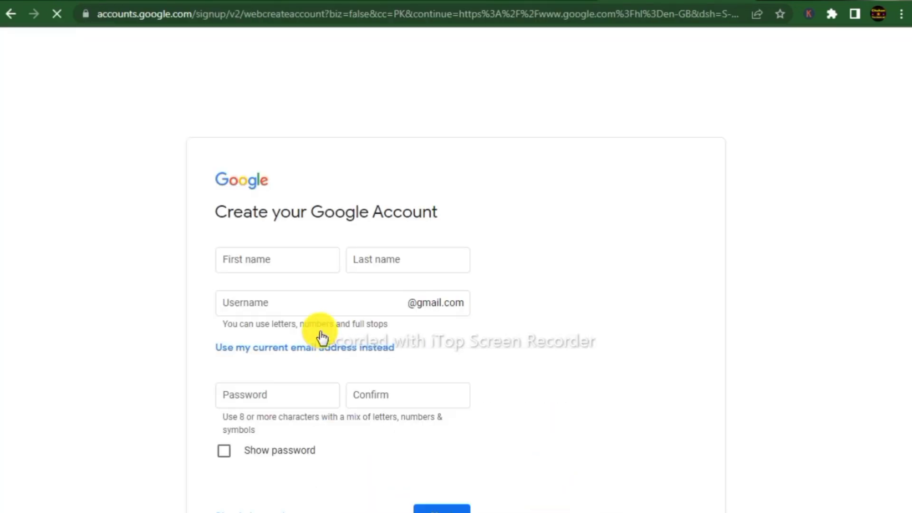
left_click(295, 269)
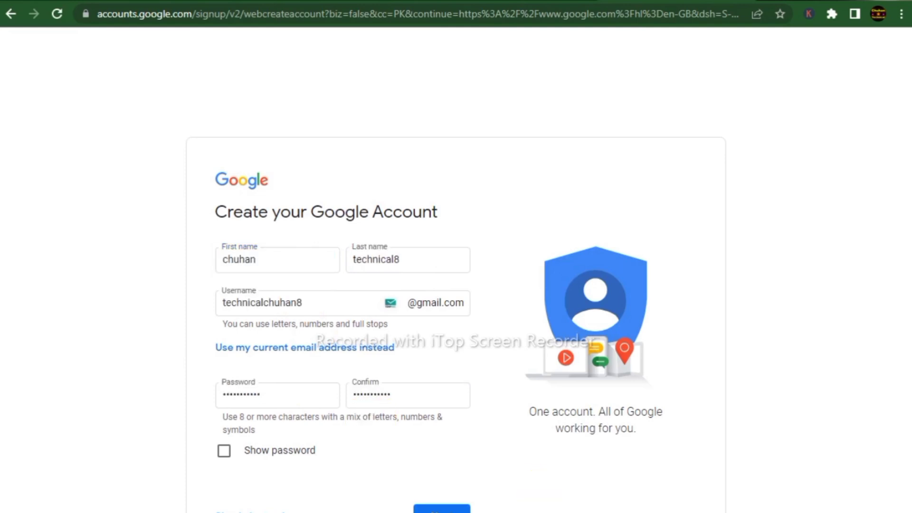
left_click(434, 507)
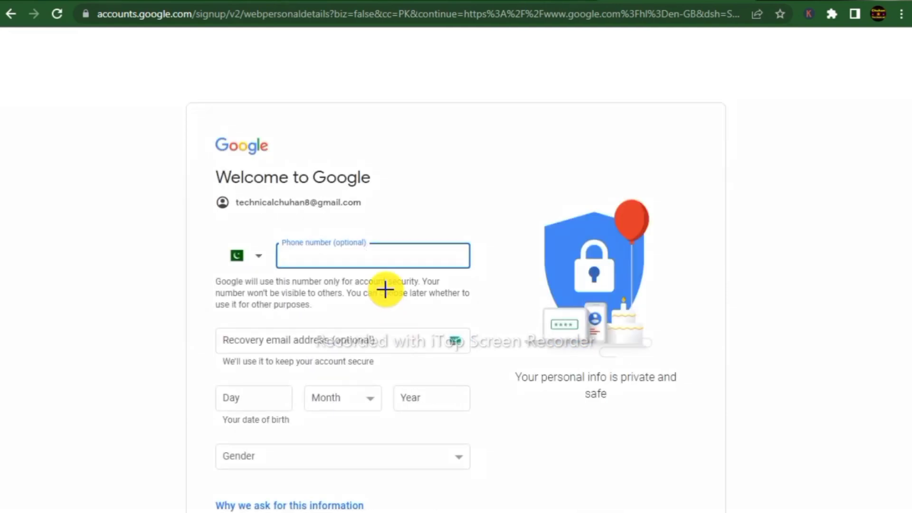
- Outline the optional detail fields, then leave the details page for a fresh new tab
mouse_move(264, 223)
left_mouse_down()
mouse_move(358, 270)
mouse_move(479, 277)
left_mouse_up()
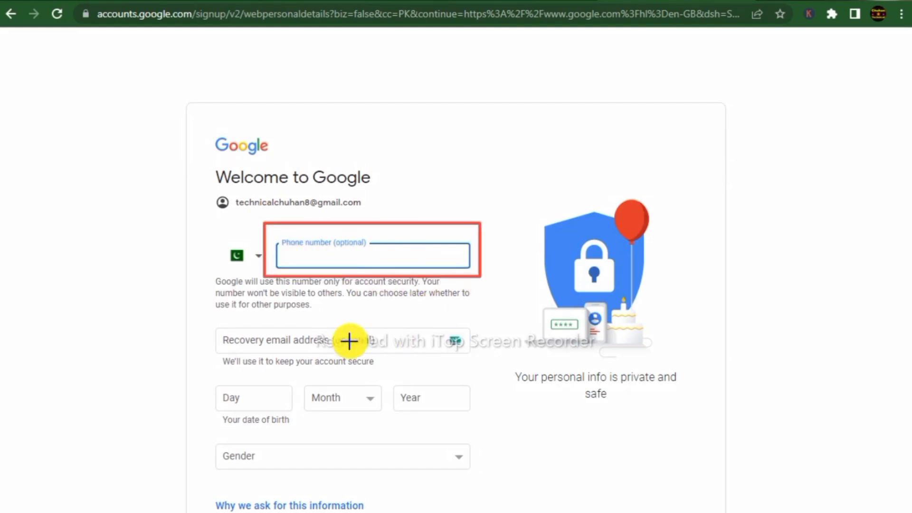
left_click_drag(321, 324, 392, 354)
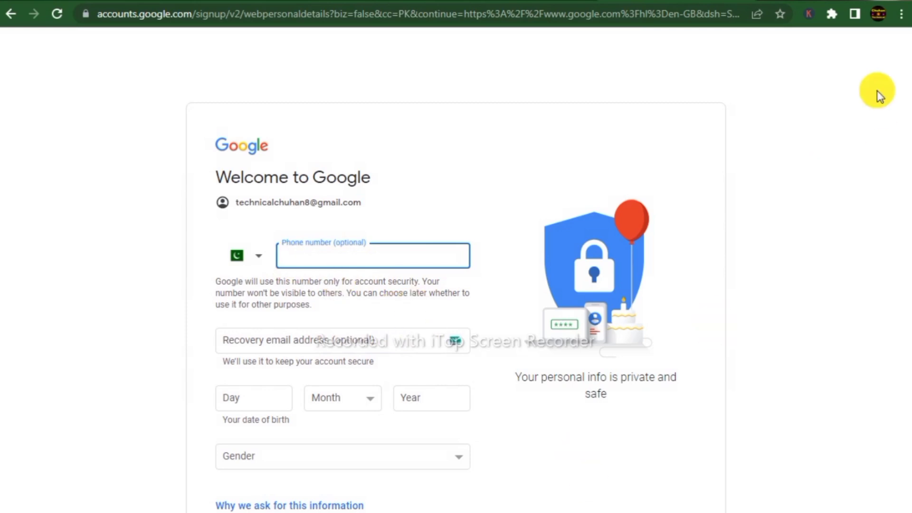
left_click(775, 2)
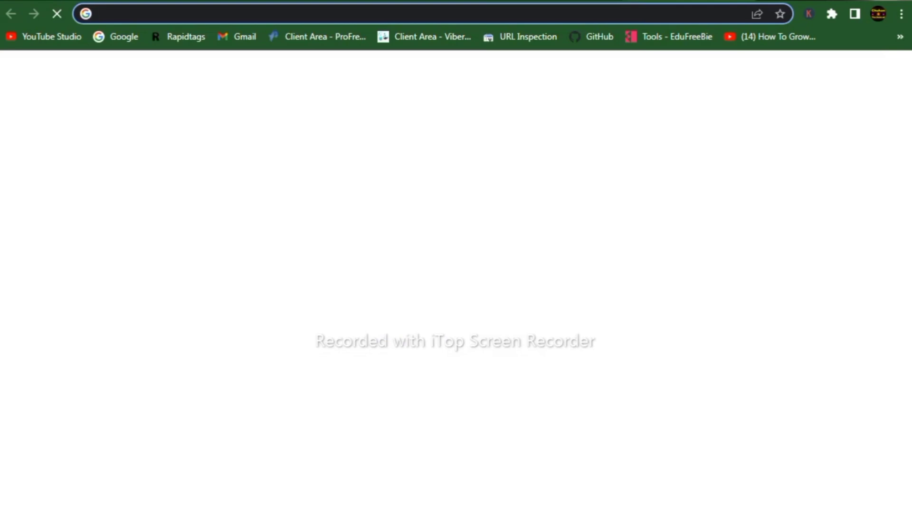
key("ctrl+w")
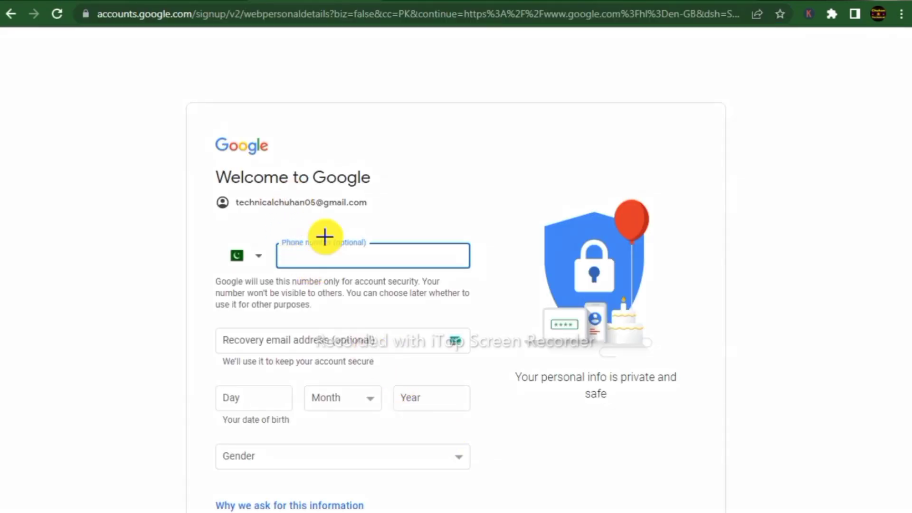
mouse_move(224, 192)
left_mouse_down()
mouse_move(347, 224)
mouse_move(388, 223)
left_mouse_up()
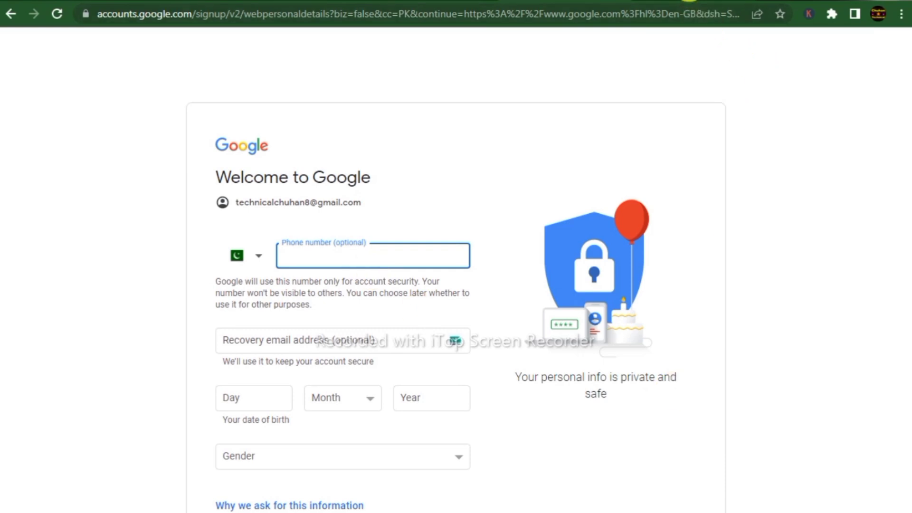
key("ctrl+t")
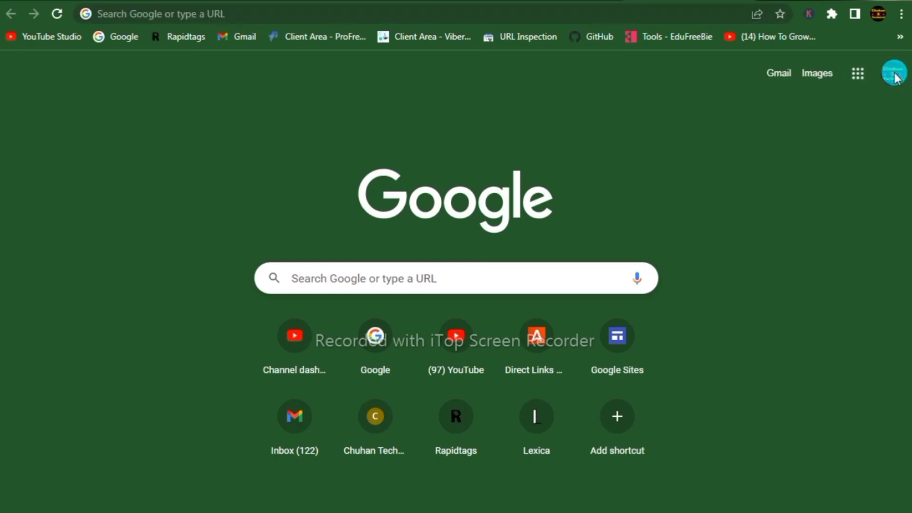
- Create a third personal-use Google account and submit its name, username and password
left_click(894, 75)
left_click(757, 270)
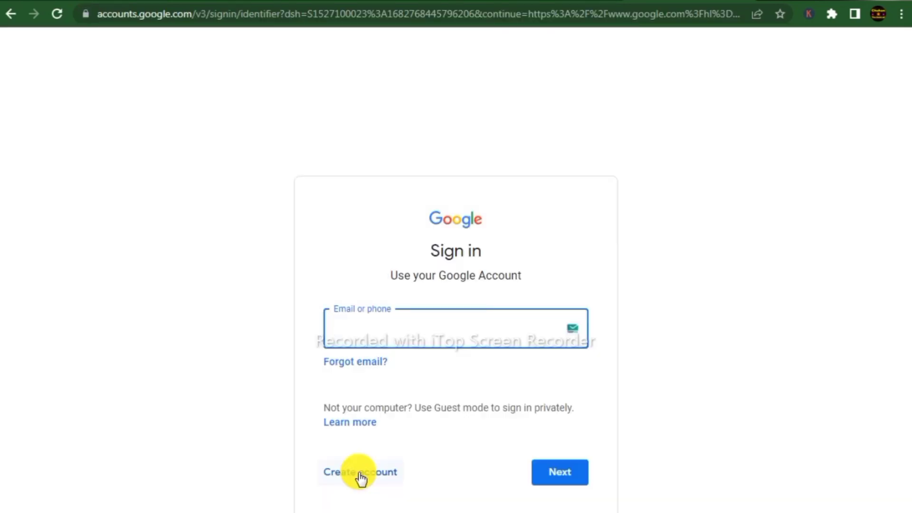
left_click(361, 478)
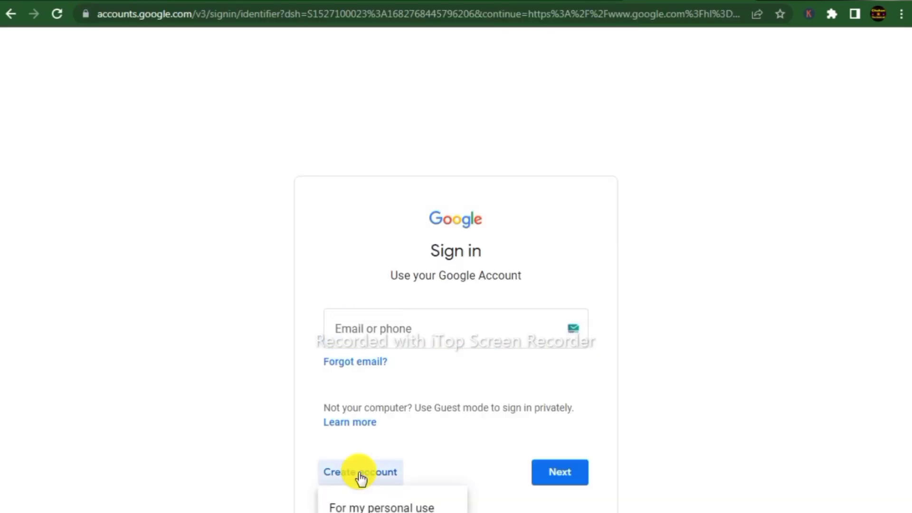
left_click(372, 508)
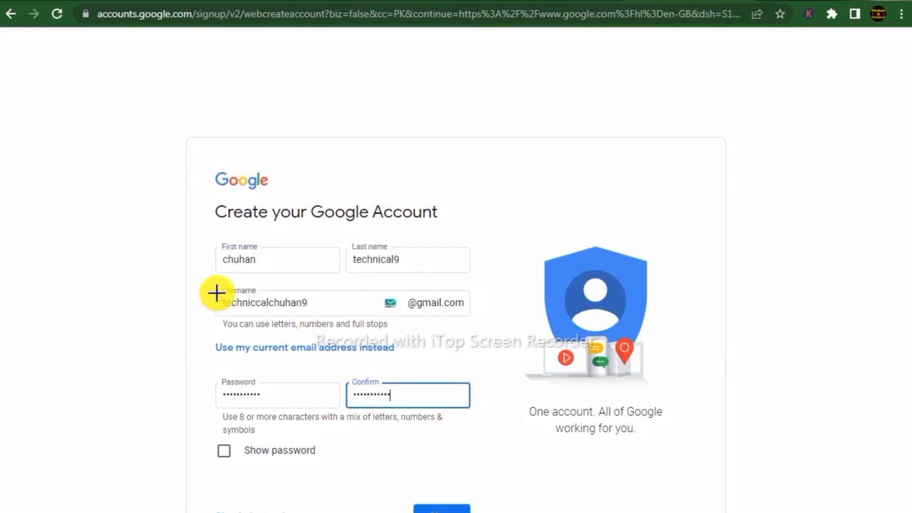
left_click(438, 506)
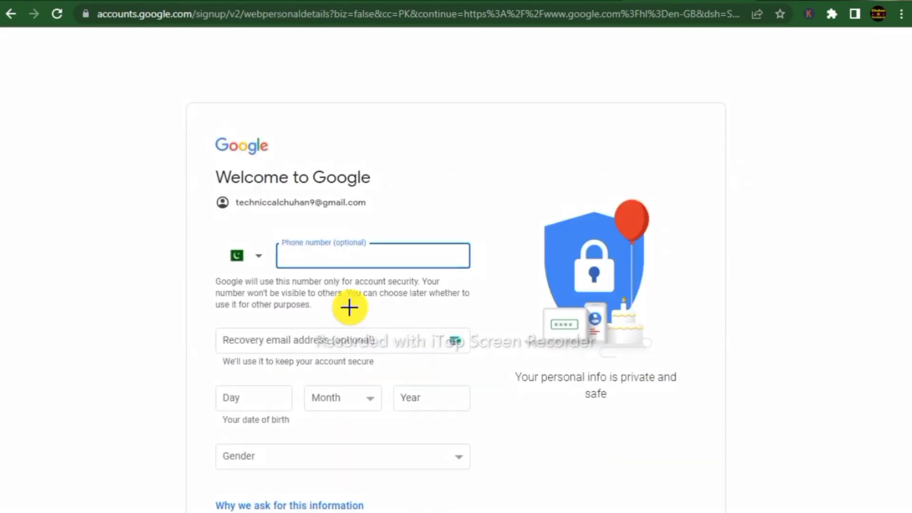
- Outline the Phone number and Recovery email (optional) fields, clear the outlines, and open a new tab
mouse_move(261, 222)
left_mouse_down()
mouse_move(305, 269)
mouse_move(492, 274)
left_mouse_up()
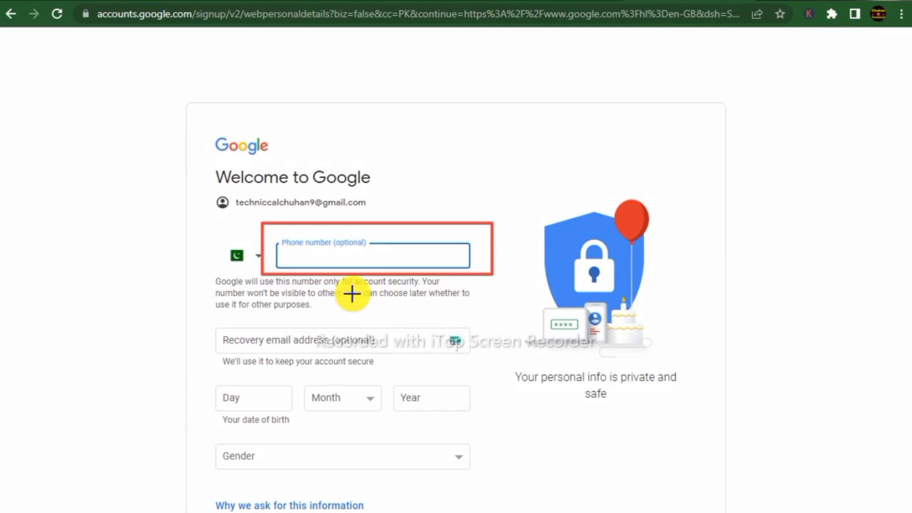
left_click_drag(210, 319, 405, 357)
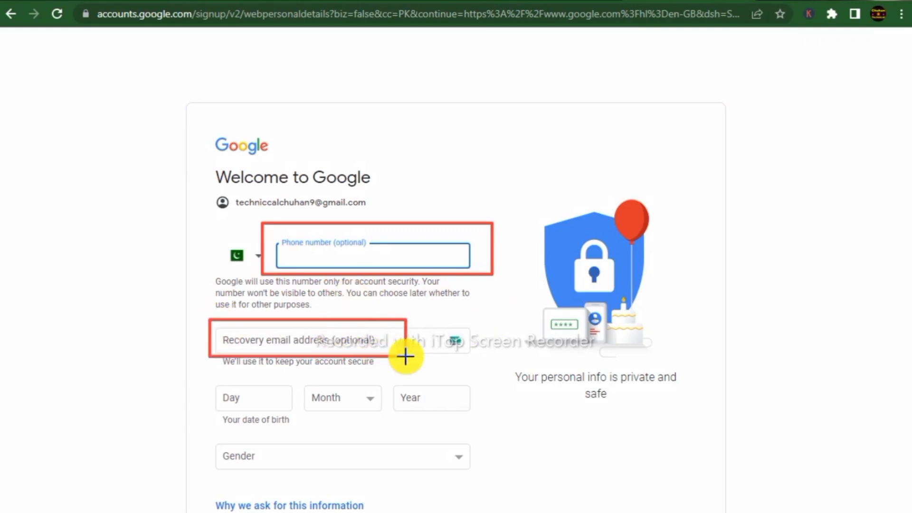
left_click_drag(323, 326, 388, 349)
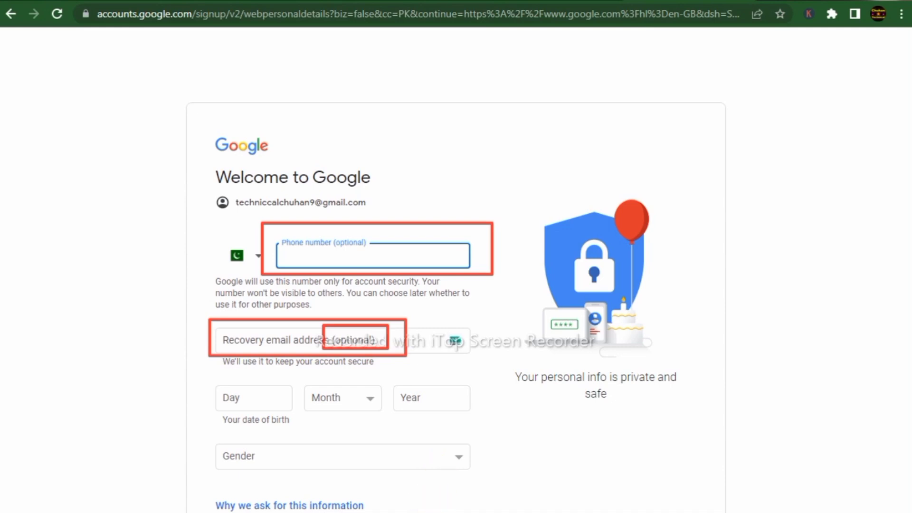
key("Escape")
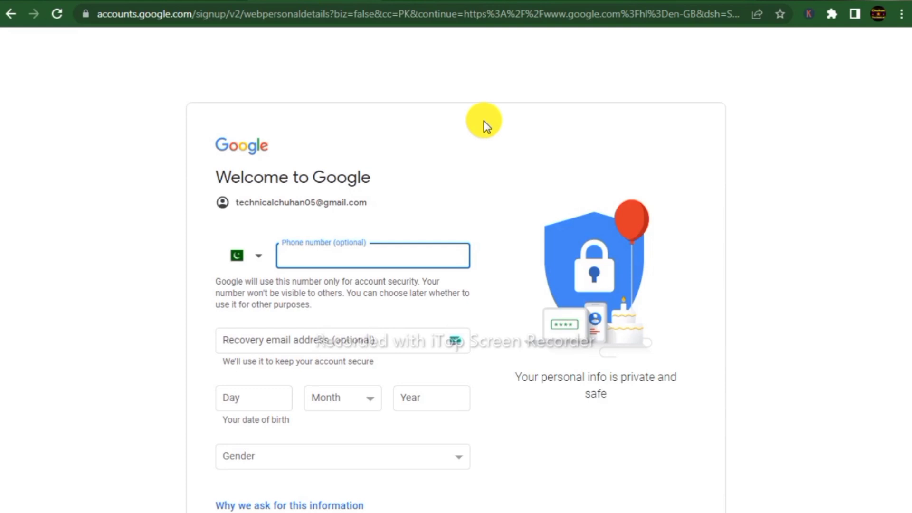
key("ctrl+t")
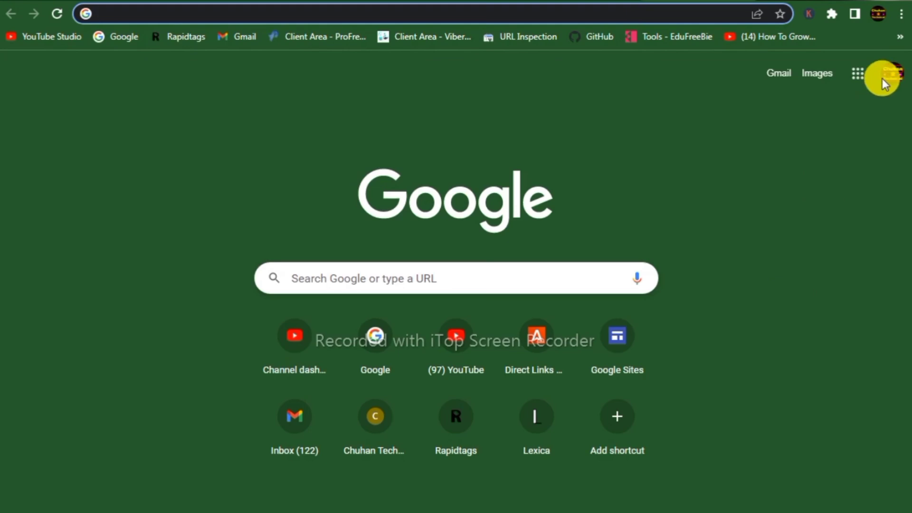
- Add another account with birth date 01 September 2001 and gender Male, and submit the details
left_click(892, 75)
left_click(764, 275)
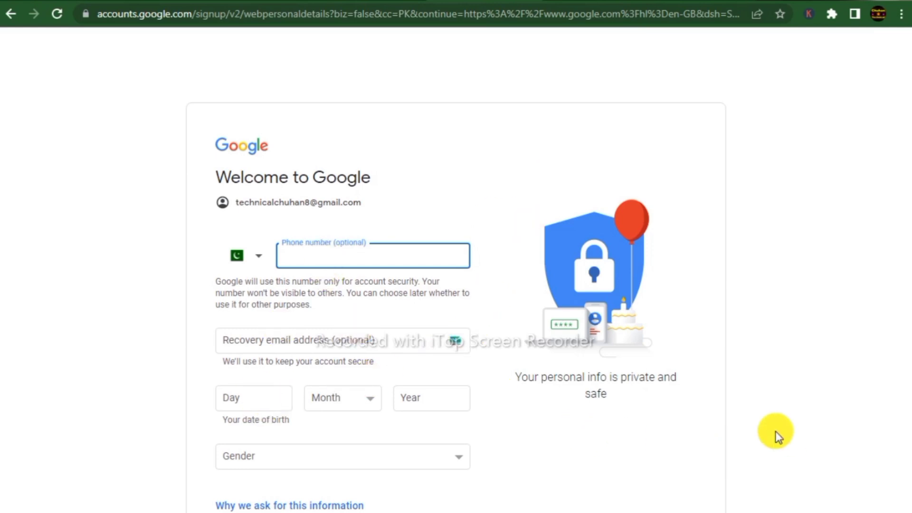
left_click(242, 397)
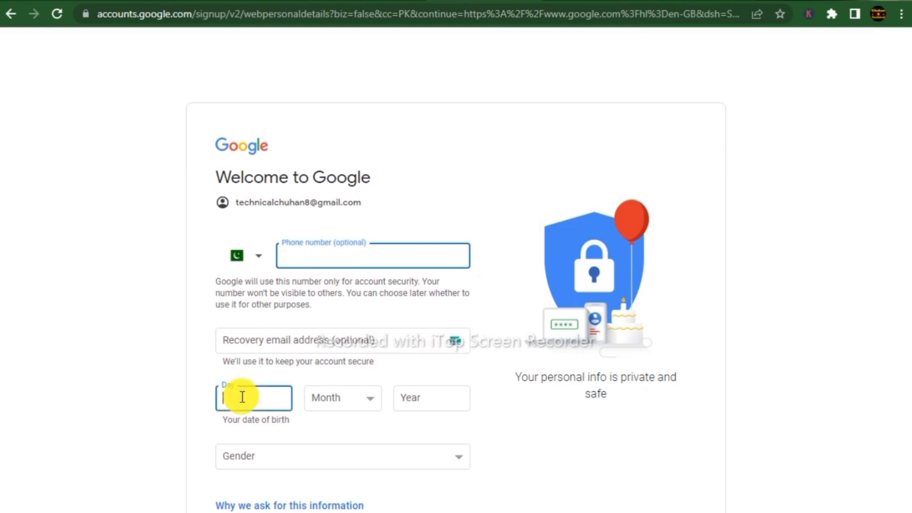
type("01")
key("Tab")
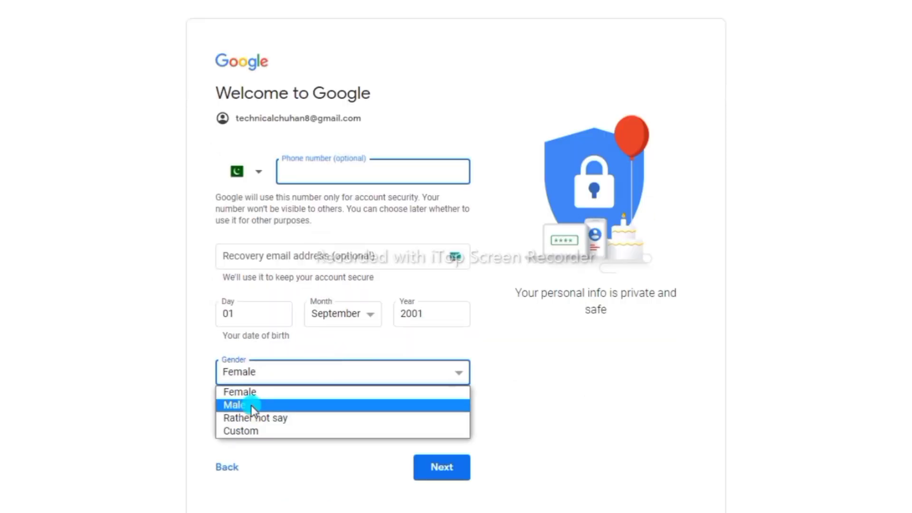
left_click(228, 404)
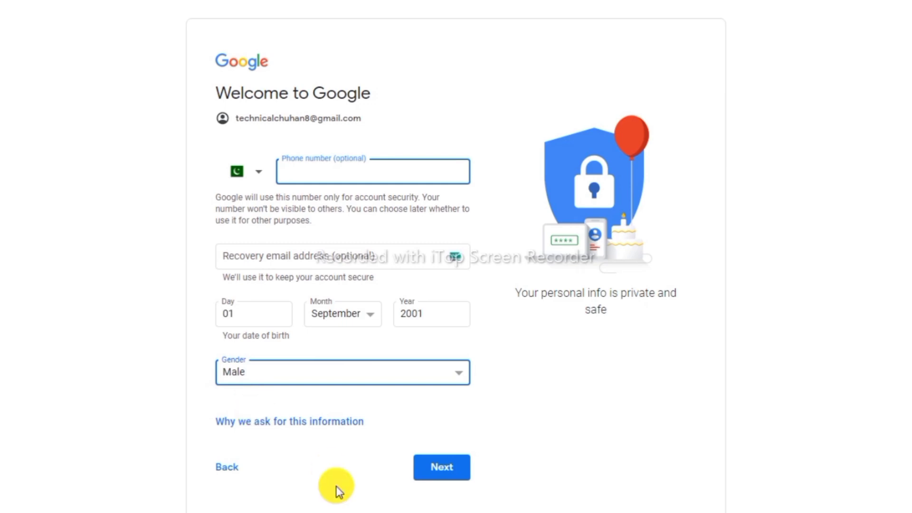
left_click(457, 473)
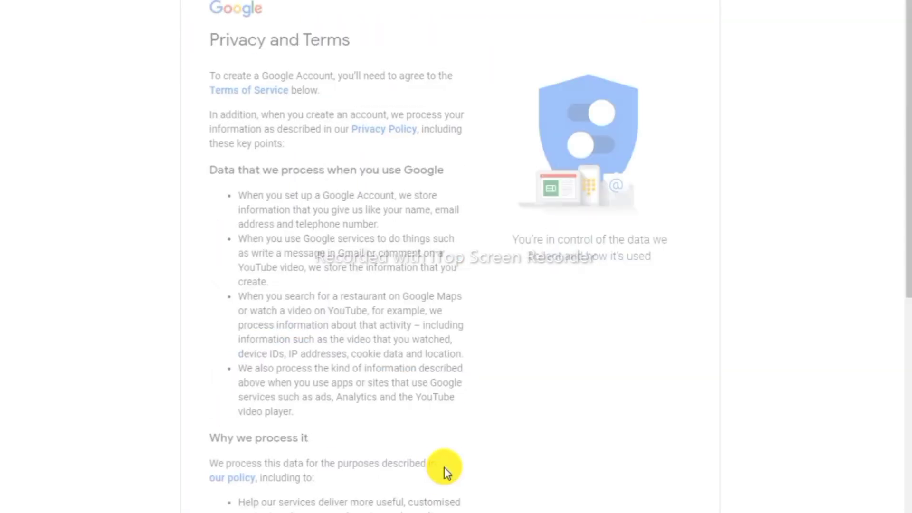
- Scroll to the end of Privacy and Terms and choose I agree
scroll(445, 365, "down", 12)
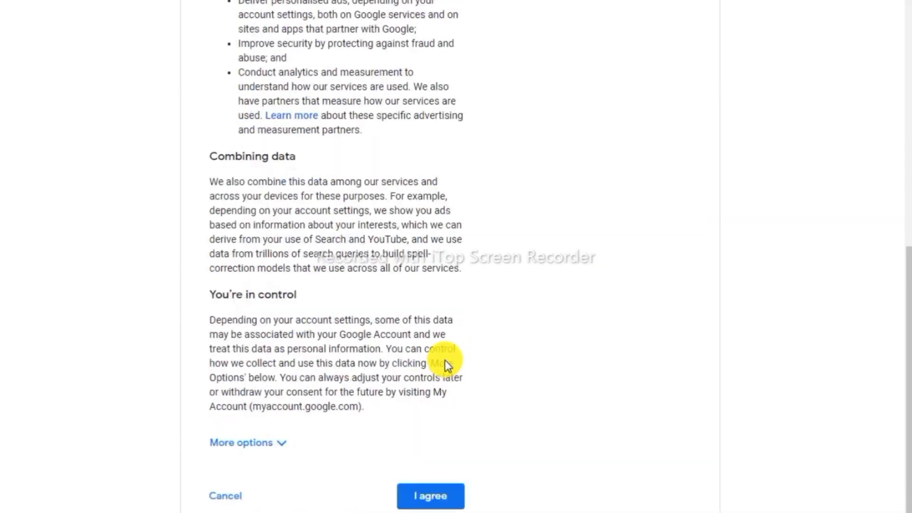
left_click(432, 496)
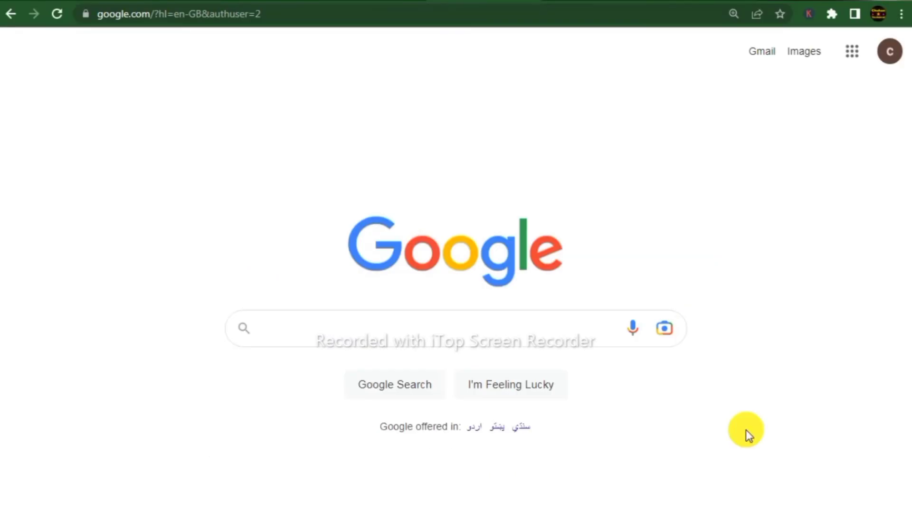
- For one more new account, enter the birth date 02 January 2000
left_click(890, 53)
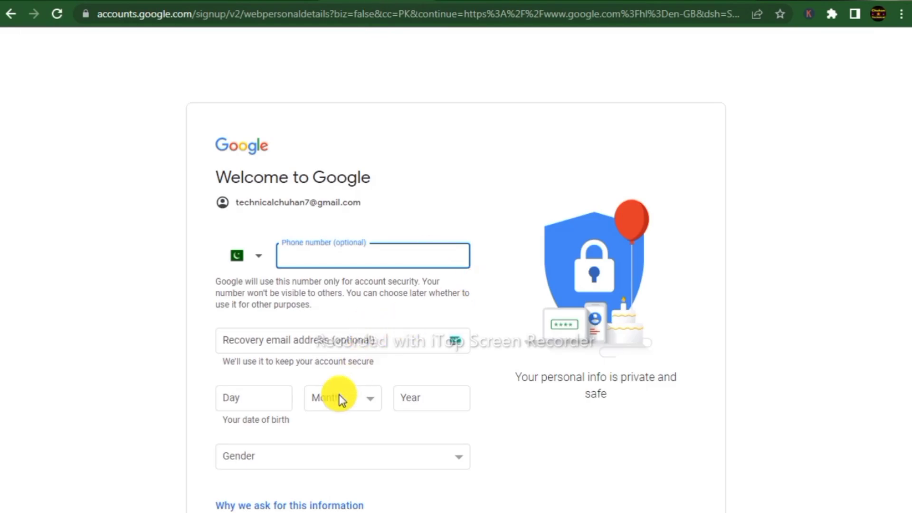
left_click(273, 395)
type("02")
key("Tab")
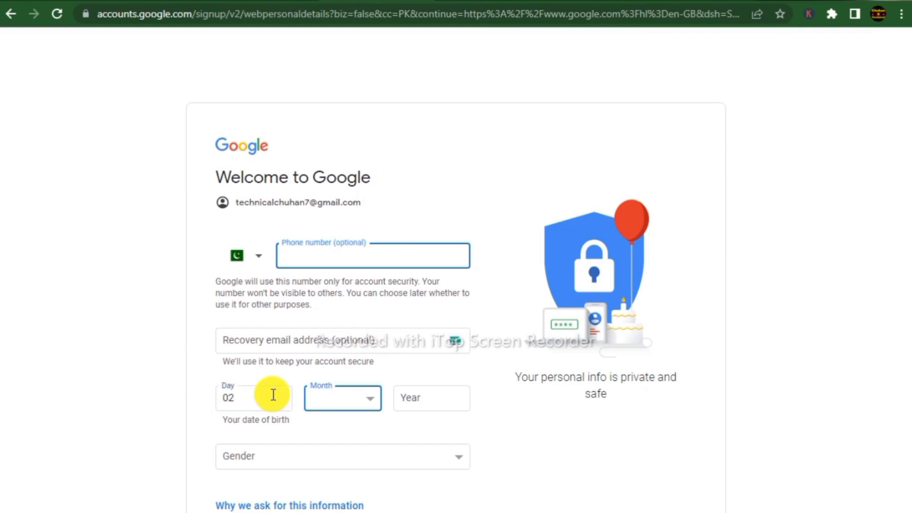
key("Down")
key("Tab")
type("2000")
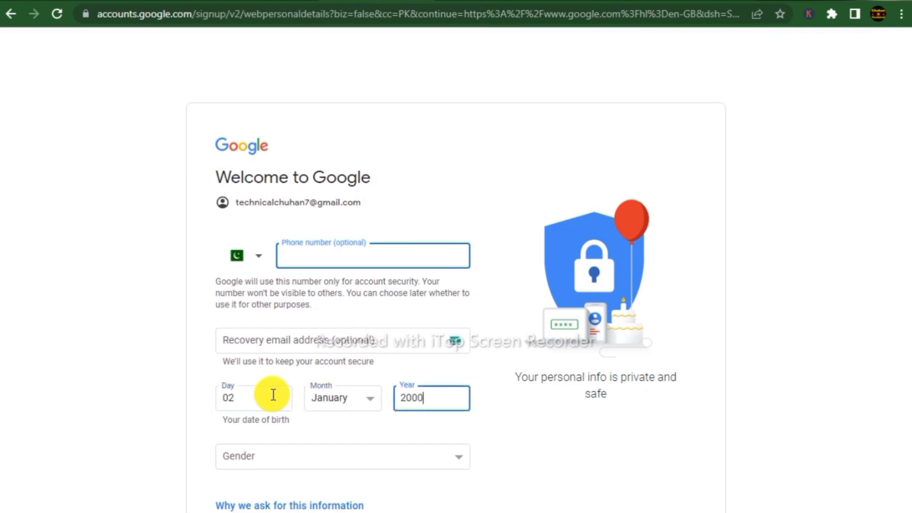
- Set gender to Male, submit the details and accept the Privacy and Terms
left_click(301, 462)
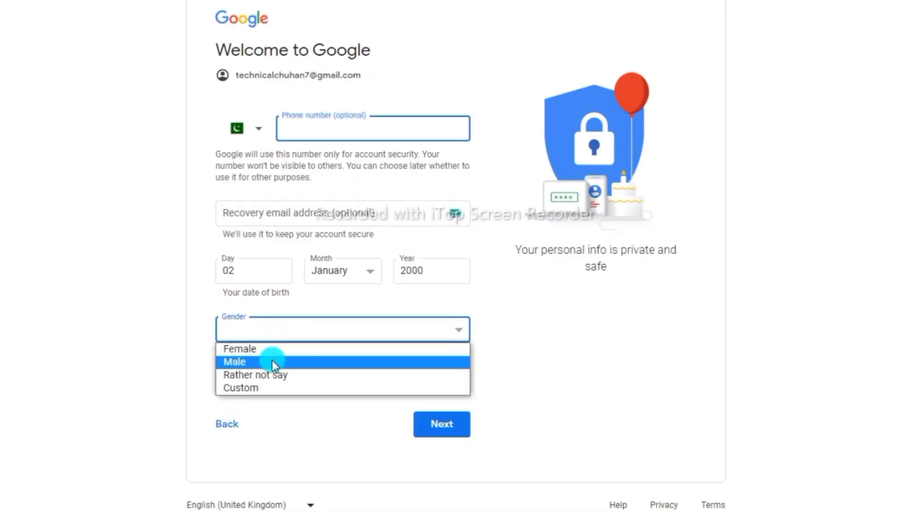
left_click(272, 360)
left_click(444, 417)
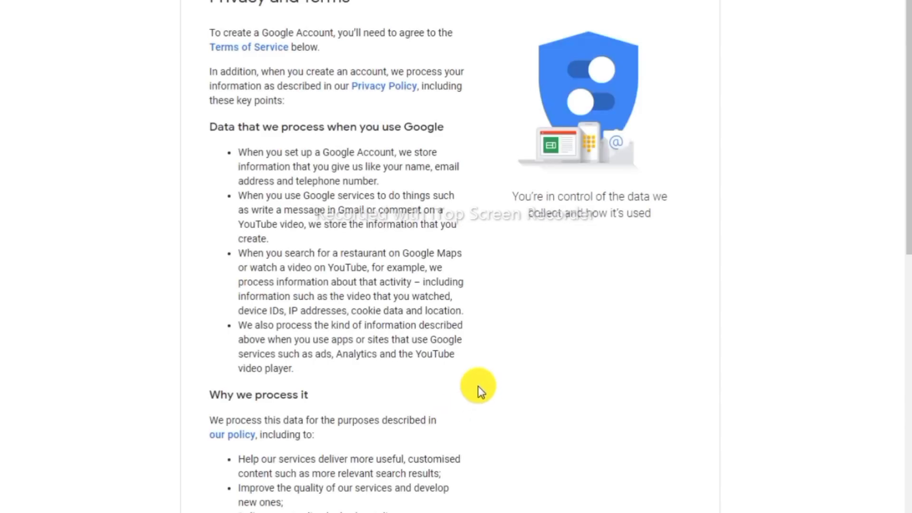
scroll(411, 331, "down", 10)
scroll(418, 342, "down", 1)
left_click(429, 455)
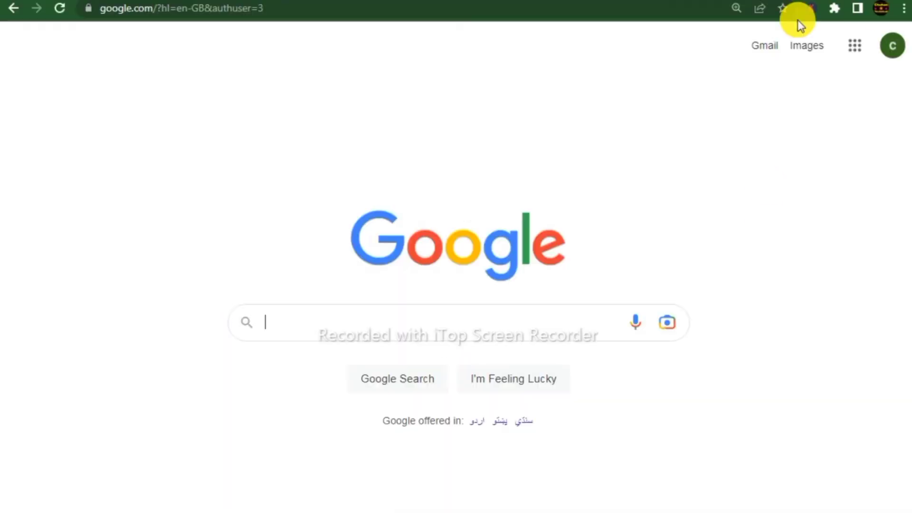
left_click(900, 56)
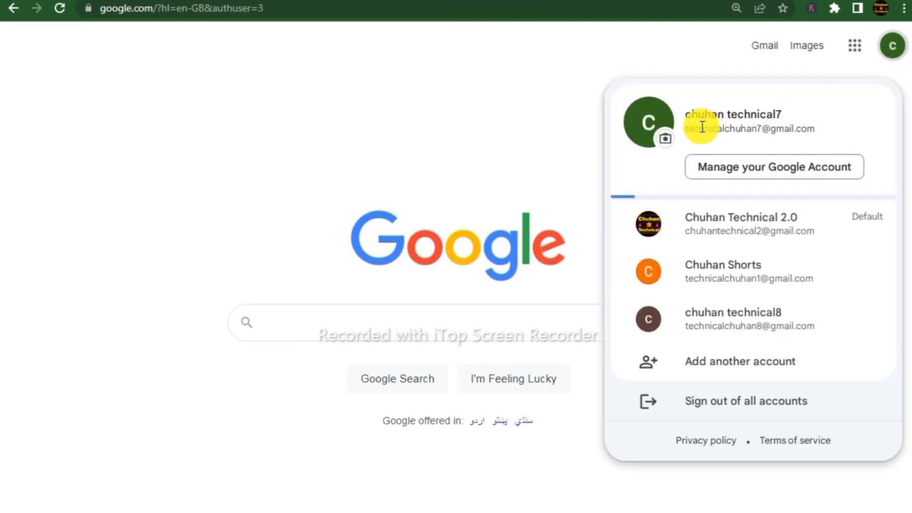
left_click(510, 93)
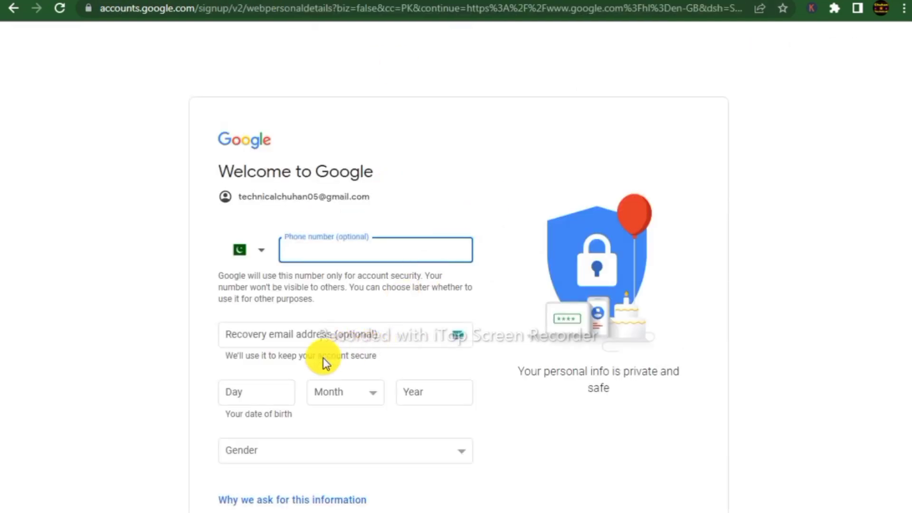
left_click(257, 394)
type("03")
key("Tab")
key("f")
key("Tab")
type("1999")
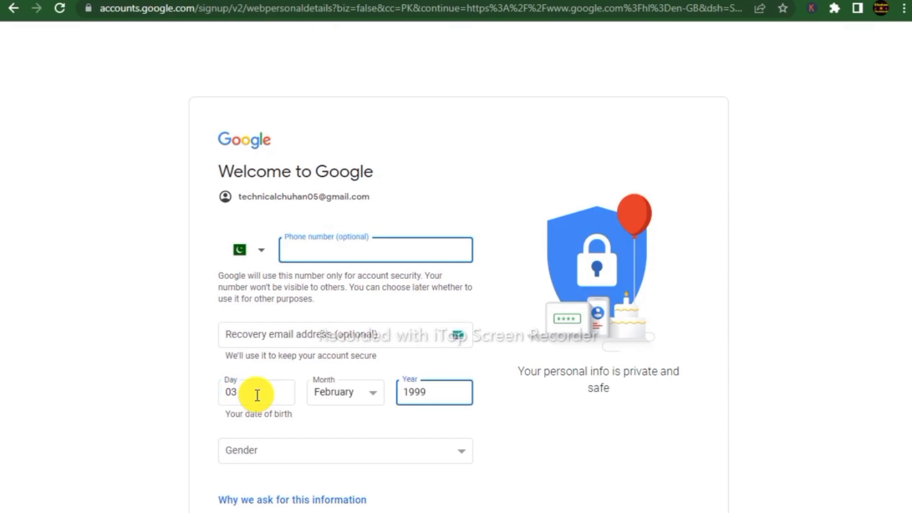
- Choose Male as the gender, submit the details, and accept the Privacy and Terms
left_click(283, 451)
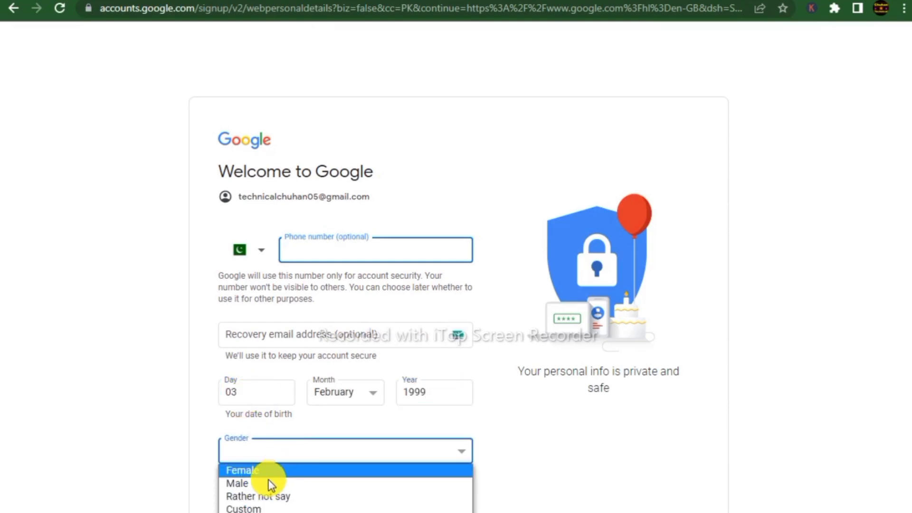
left_click(270, 480)
left_click(445, 466)
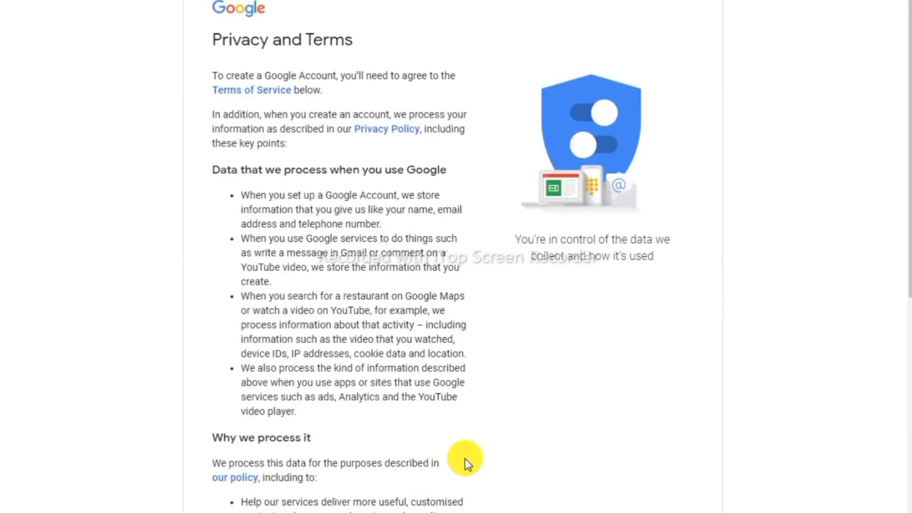
scroll(465, 458, "down", 10)
left_click(433, 494)
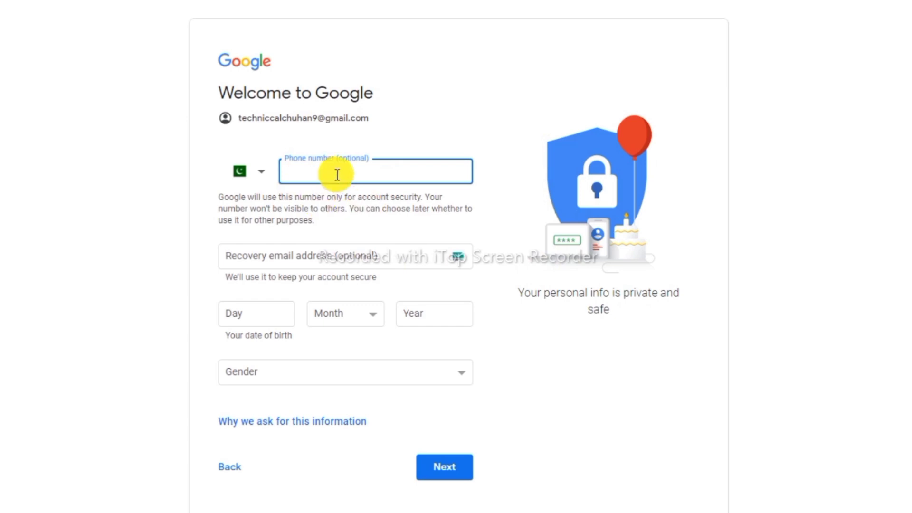
left_click(273, 312)
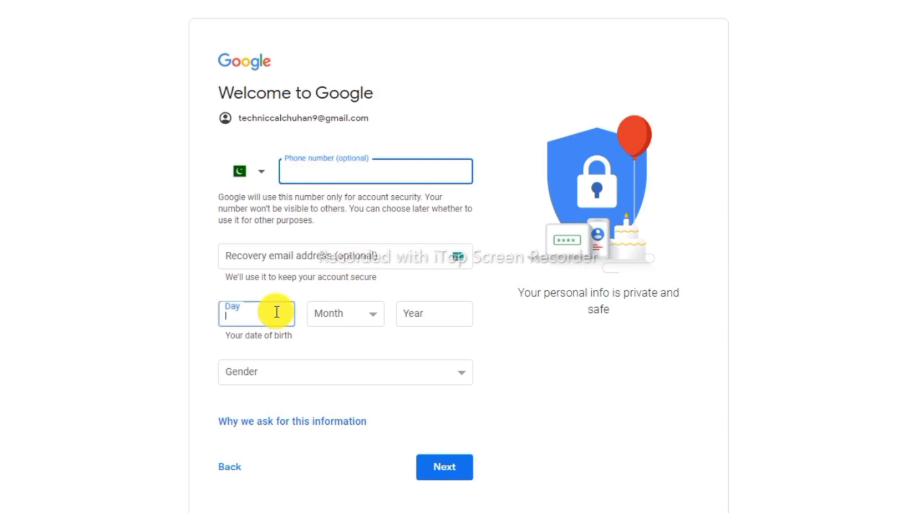
type("04")
key("Tab")
key("m")
key("Tab")
type("1999")
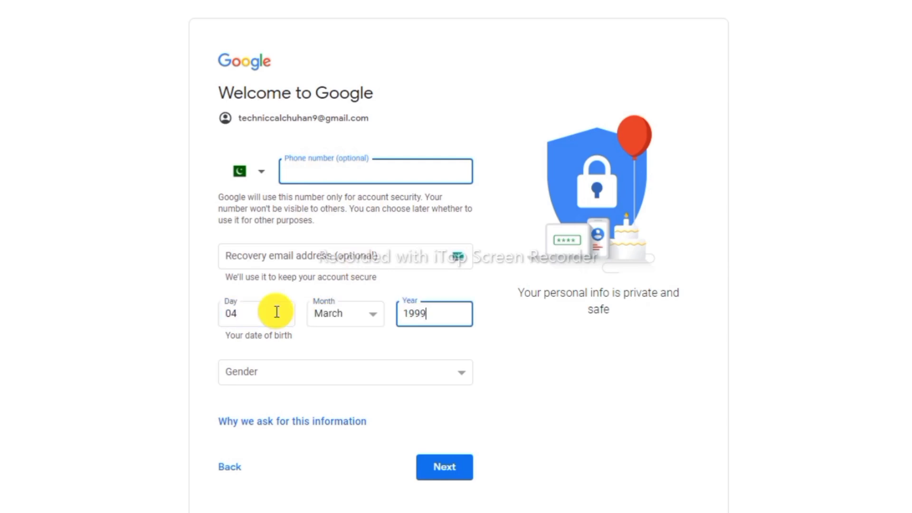
- Set gender to Male, submit the form, and agree to the Privacy and Terms
left_click(324, 374)
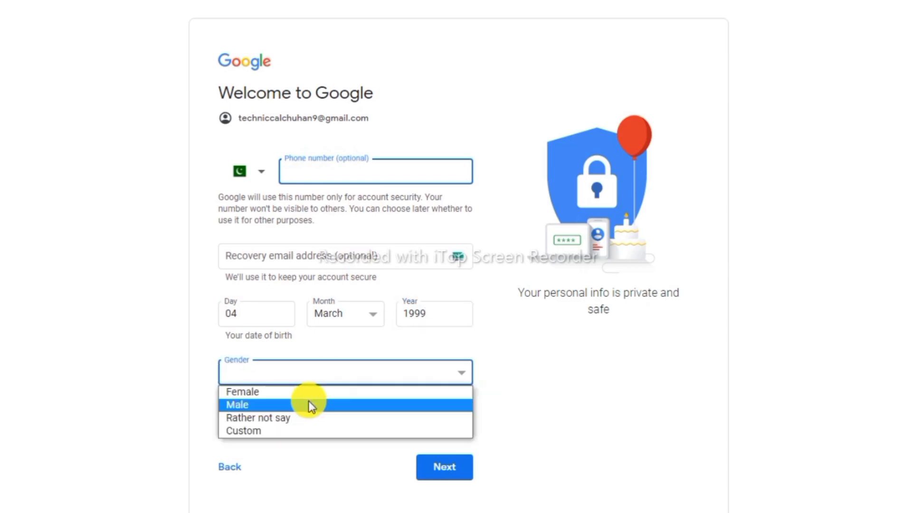
left_click(275, 406)
left_click(443, 466)
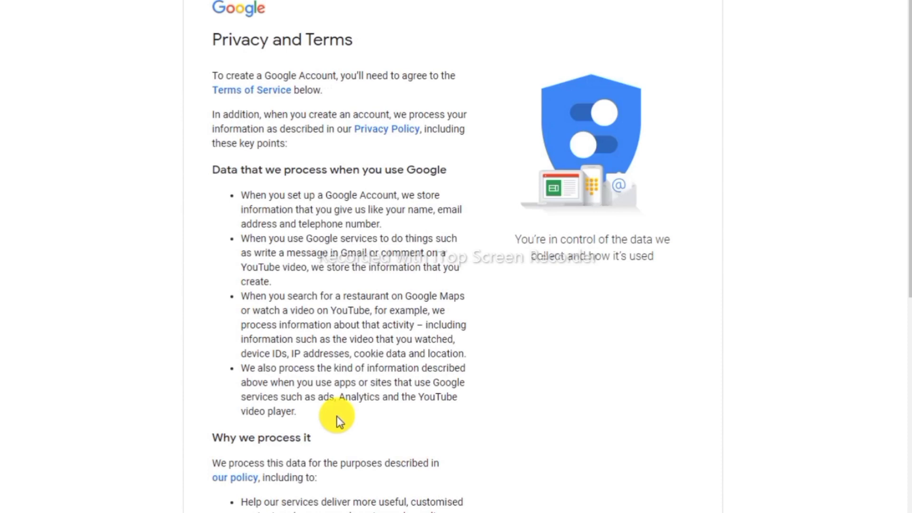
scroll(337, 418, "down", 10)
left_click(433, 496)
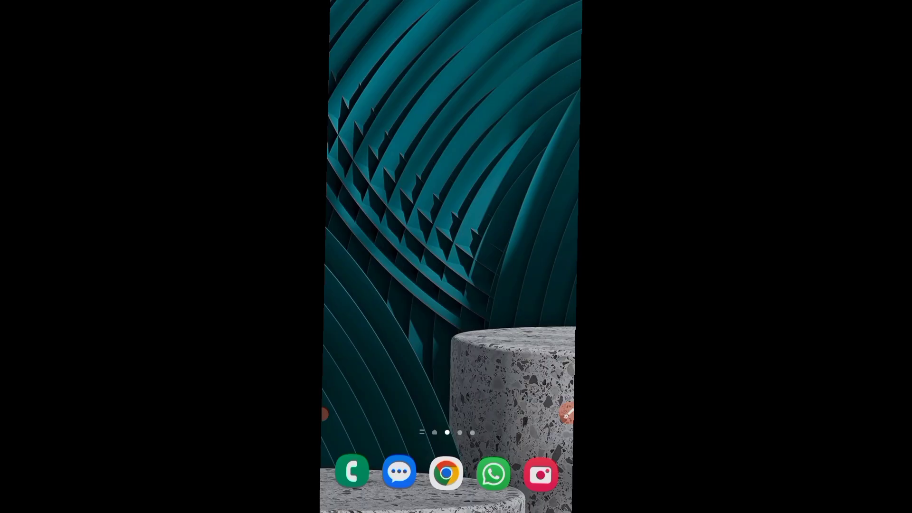
- Open Gmail from the phone's home screen and show the signed-in accounts list
left_click_drag(371, 214, 523, 213)
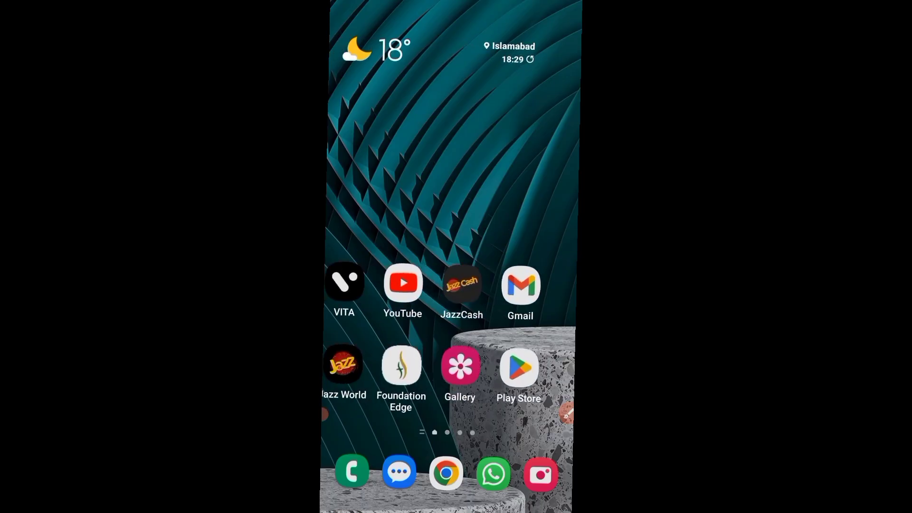
left_click(538, 286)
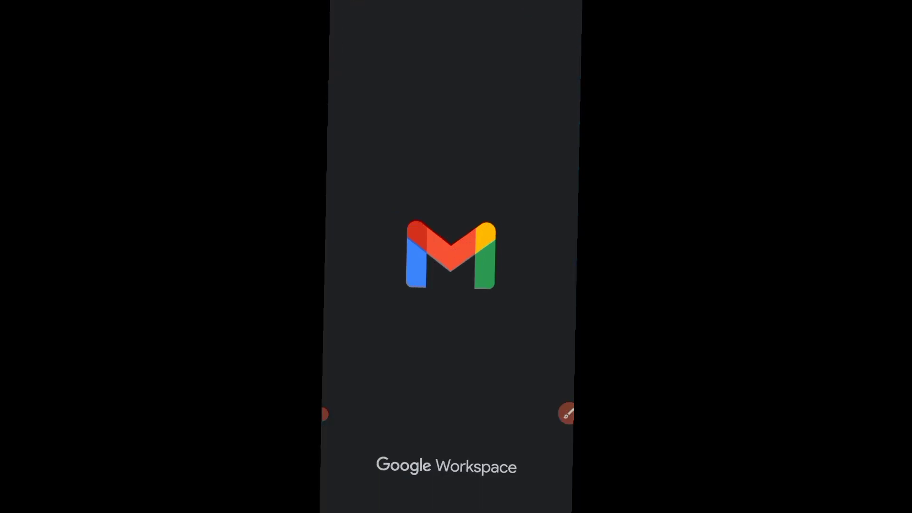
left_click(551, 20)
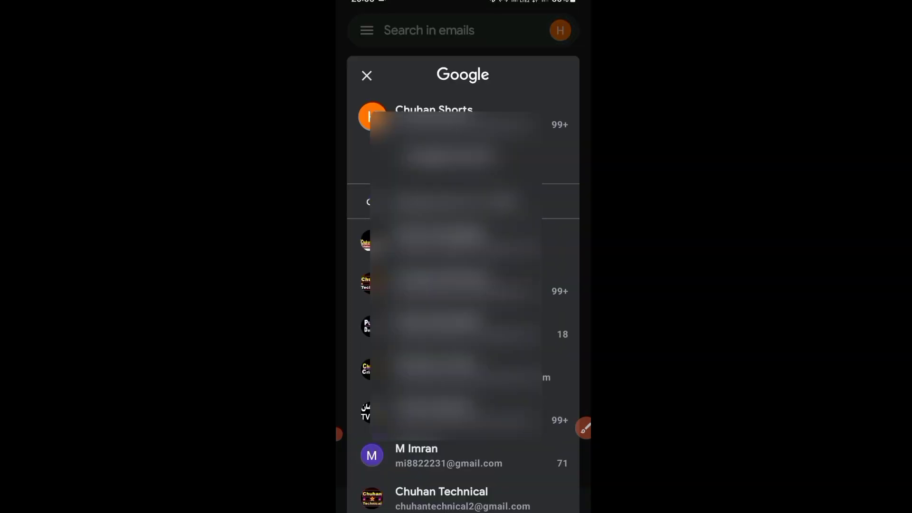
left_click(584, 427)
left_click_drag(525, 21, 572, 10)
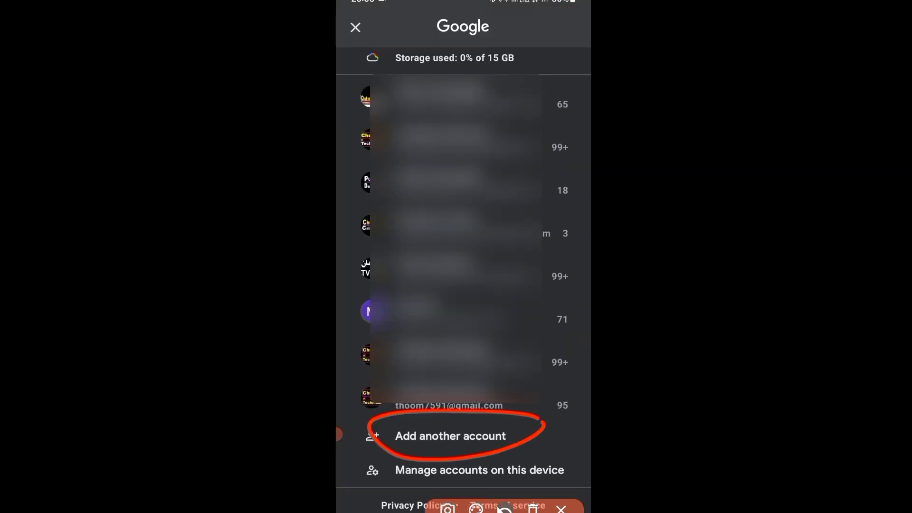
- Add another account to the phone, choosing Google as the email provider
left_click(532, 508)
left_click(561, 509)
left_click(450, 436)
left_click(578, 424)
mouse_move(479, 116)
left_mouse_down()
mouse_move(405, 182)
mouse_move(484, 123)
left_mouse_up()
left_click(504, 508)
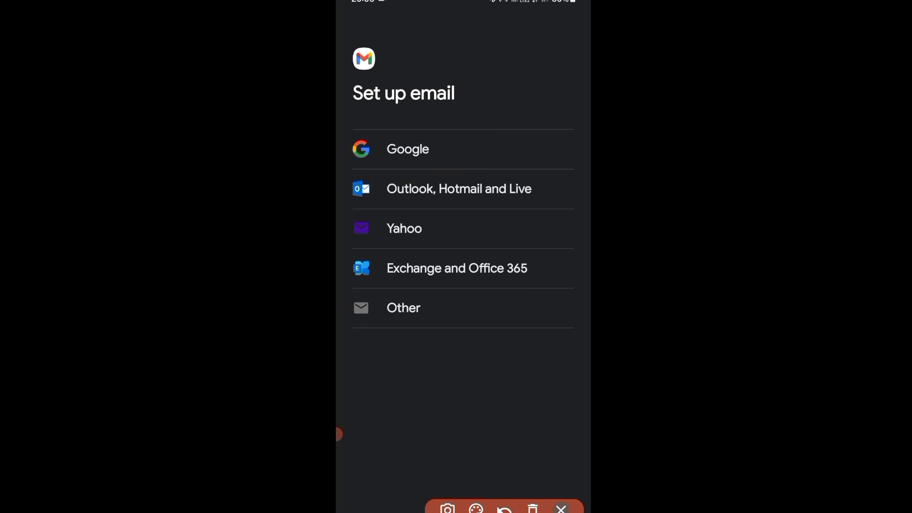
left_click(561, 509)
left_click(408, 149)
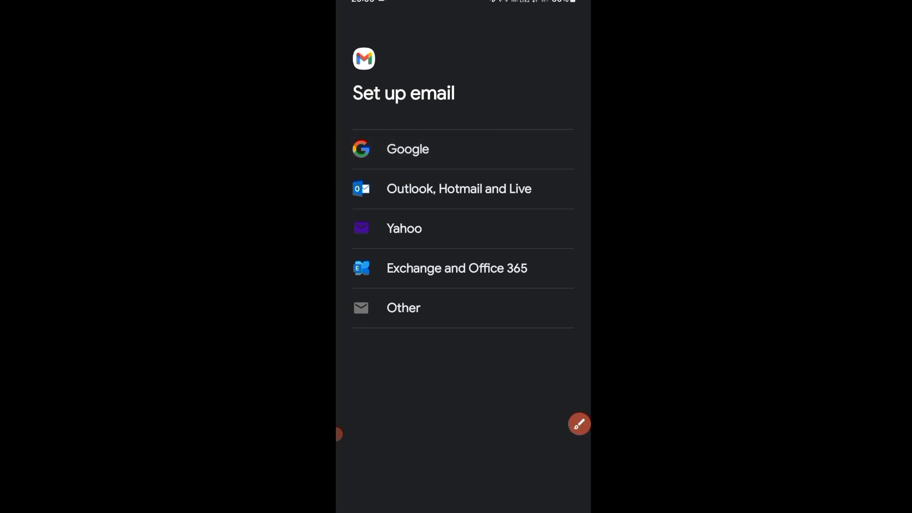
- Start creating a new Google account for personal use ('For myself')
left_click(579, 423)
mouse_move(574, 136)
left_mouse_down()
mouse_move(489, 228)
mouse_move(574, 125)
mouse_move(568, 116)
left_mouse_up()
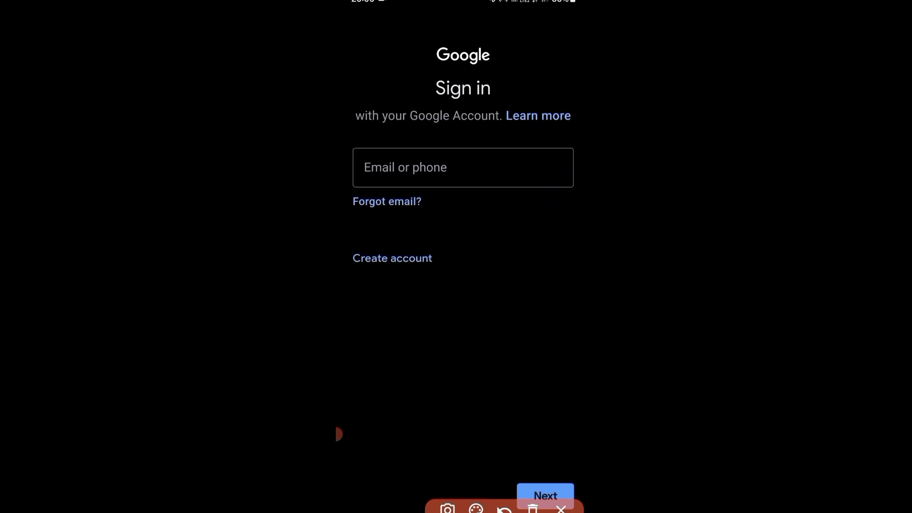
mouse_move(449, 253)
left_mouse_down()
mouse_move(478, 267)
mouse_move(542, 204)
left_mouse_up()
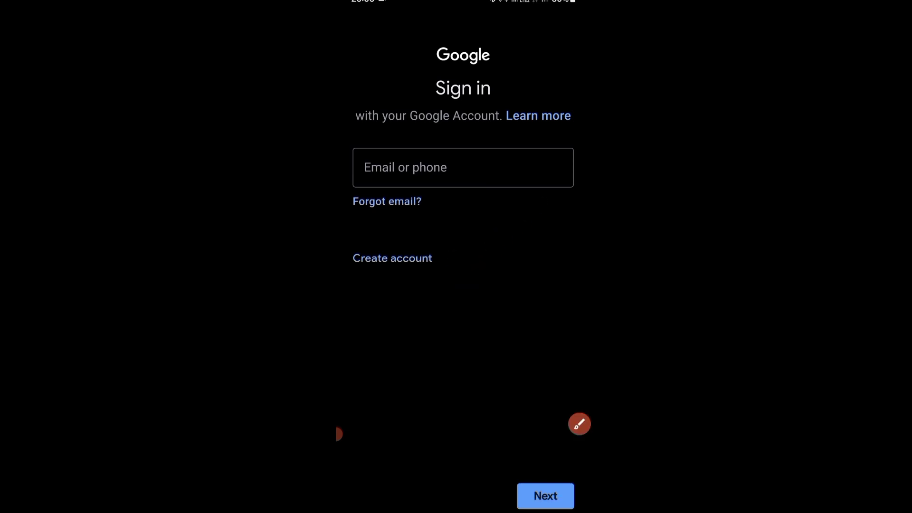
left_click(392, 258)
left_click(387, 294)
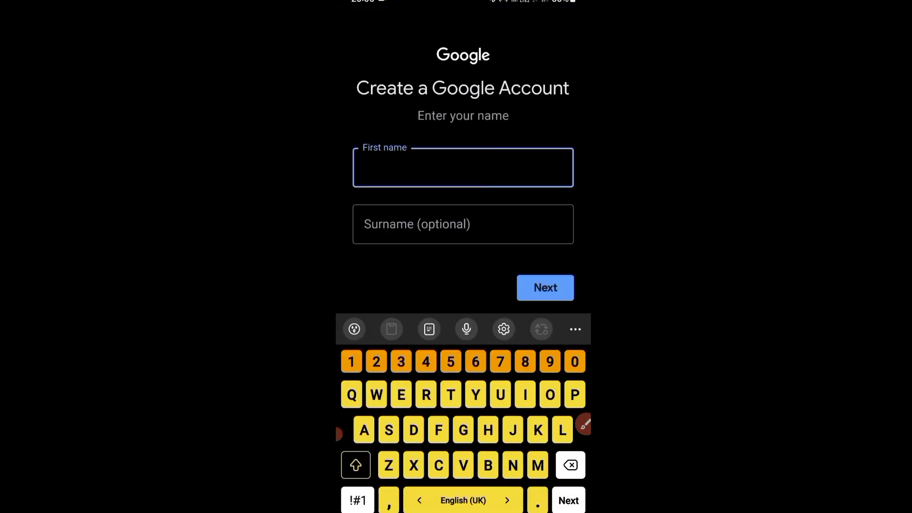
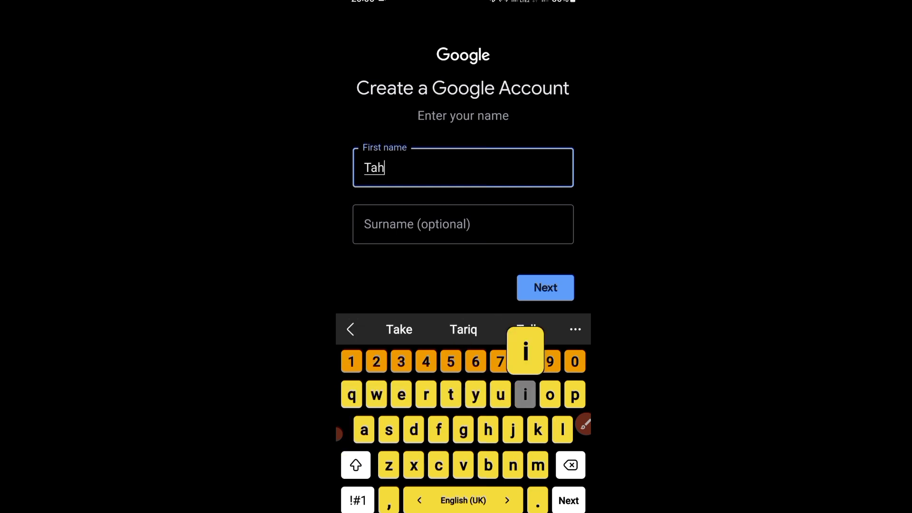
- Enter the person's first name and surname and continue
key("Tab")
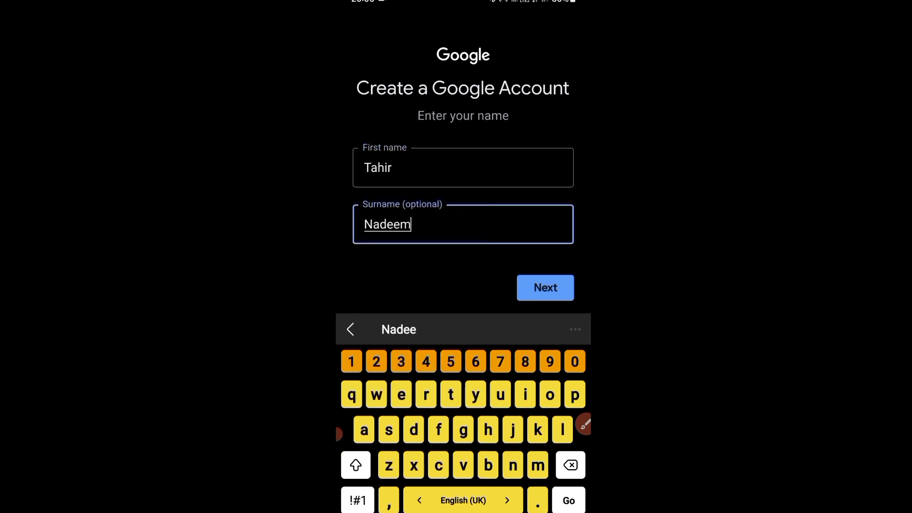
key("Return")
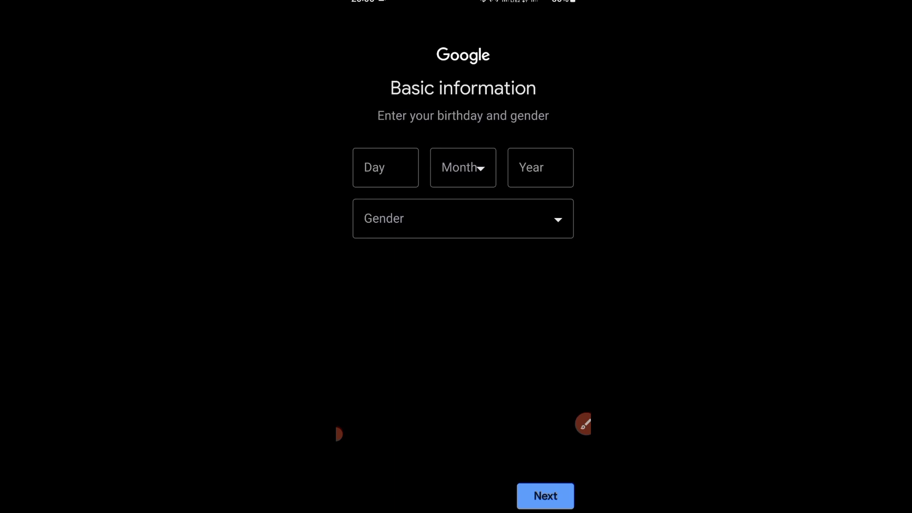
left_click(385, 167)
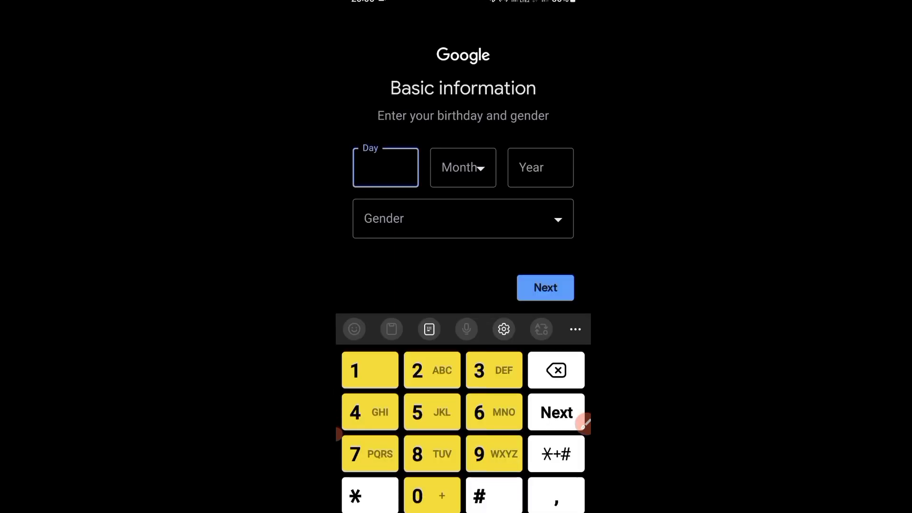
type("81")
key("BackSpace")
key("BackSpace")
type("18")
left_click(463, 167)
left_click(427, 337)
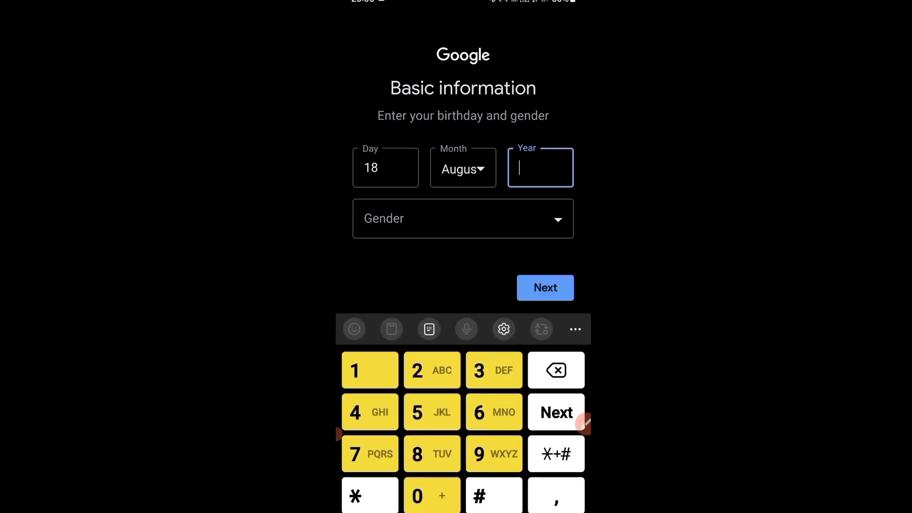
type("1999")
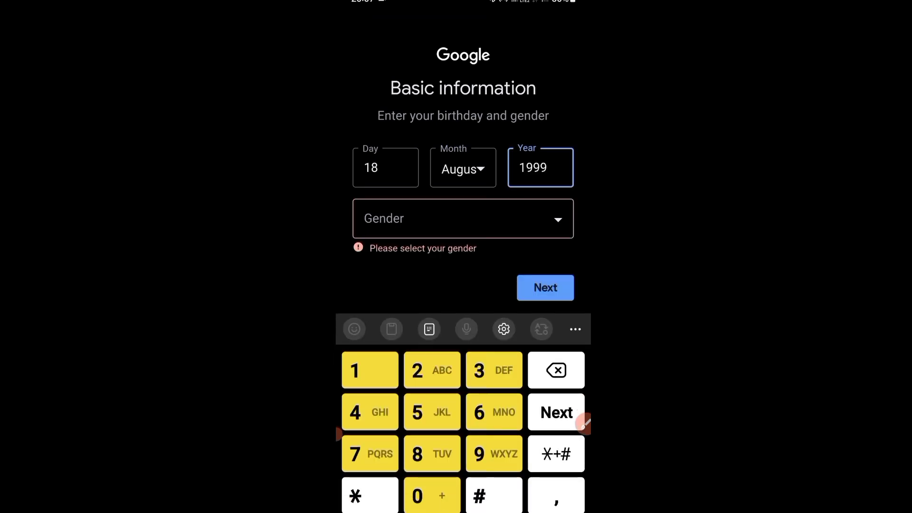
left_click(463, 218)
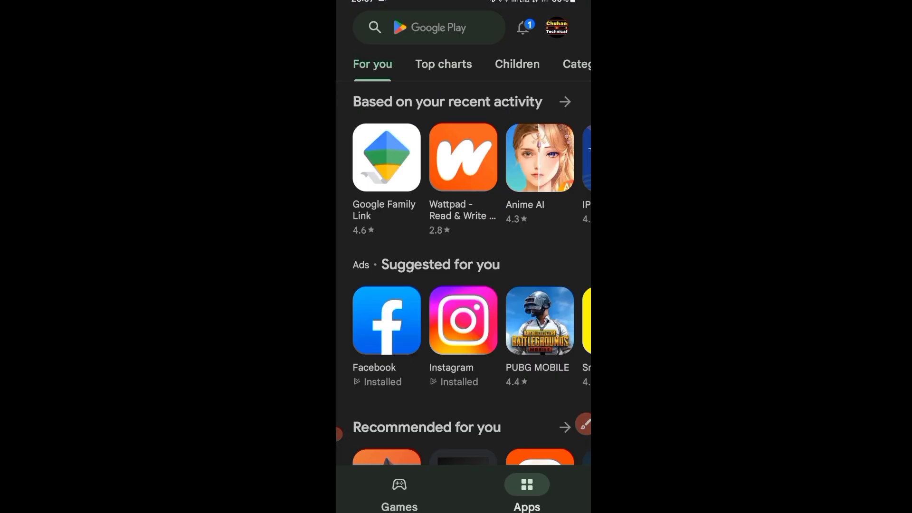
- Search the Play Store for the recent query 'instaddr' to bring up the InstAddr listing
left_click(428, 27)
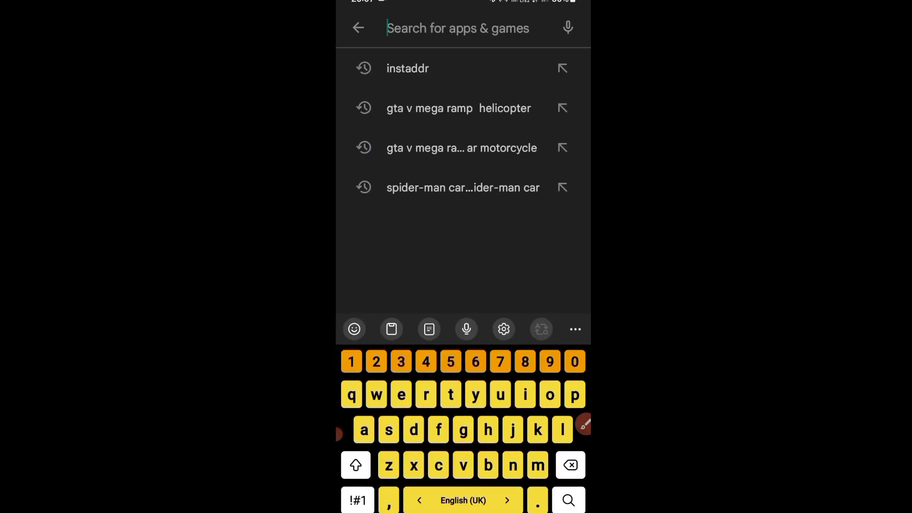
left_click(407, 68)
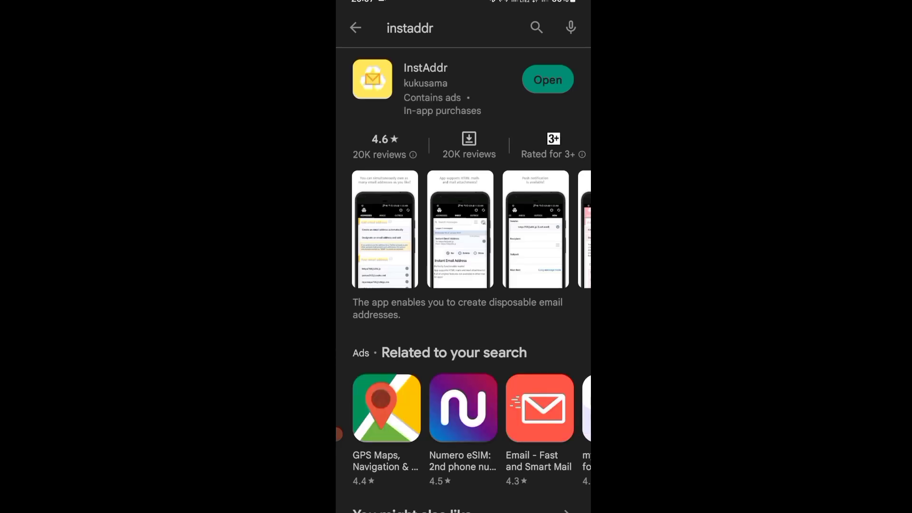
left_click(338, 434)
mouse_move(492, 46)
left_mouse_down()
mouse_move(441, 35)
mouse_move(349, 57)
mouse_move(387, 142)
mouse_move(484, 106)
mouse_move(491, 47)
left_mouse_up()
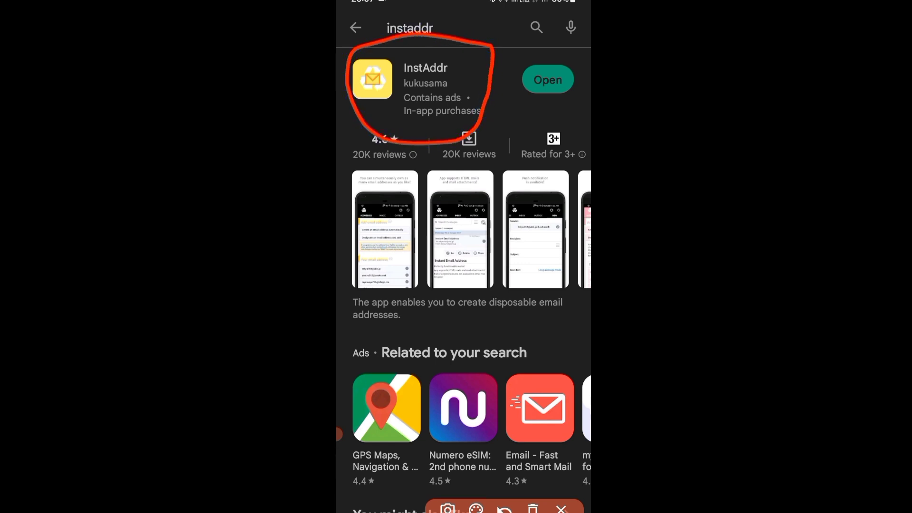
mouse_move(573, 54)
left_mouse_down()
mouse_move(565, 47)
mouse_move(573, 94)
mouse_move(569, 38)
left_mouse_up()
left_click(504, 508)
left_click(560, 508)
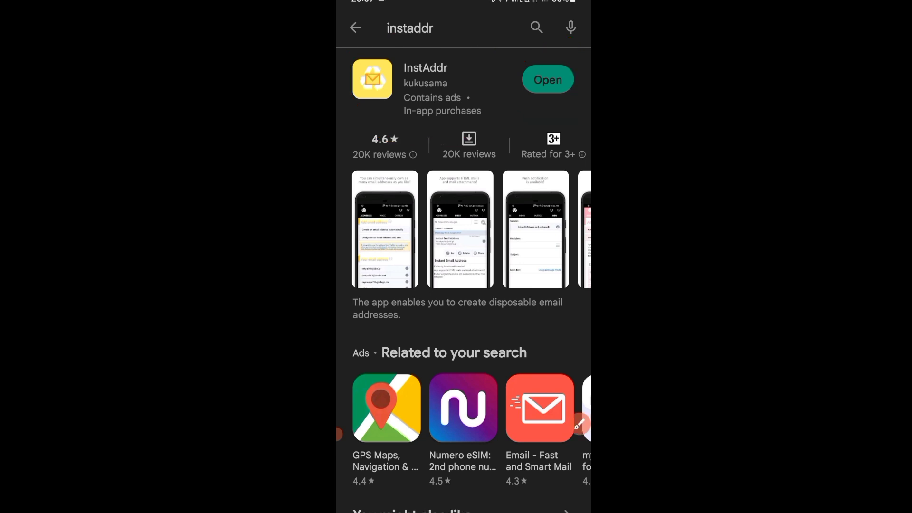
- Launch InstAddr and scroll through its list of disposable addresses
left_click(548, 79)
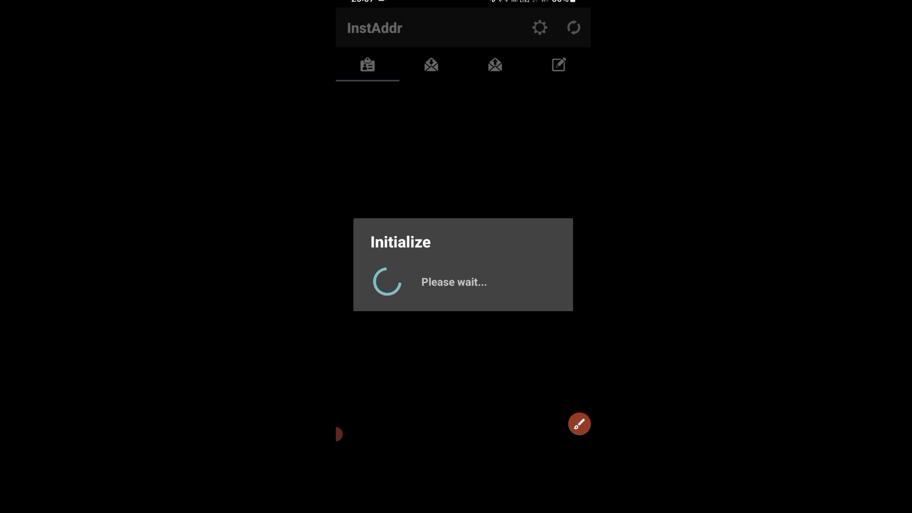
scroll(463, 285, "up", 2)
scroll(463, 285, "down", 2)
scroll(463, 285, "up", 2)
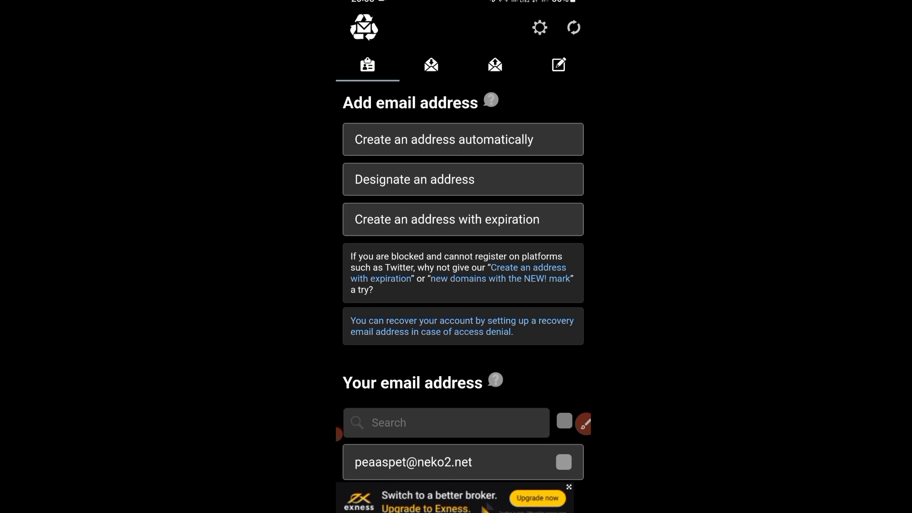
scroll(463, 285, "down", 1)
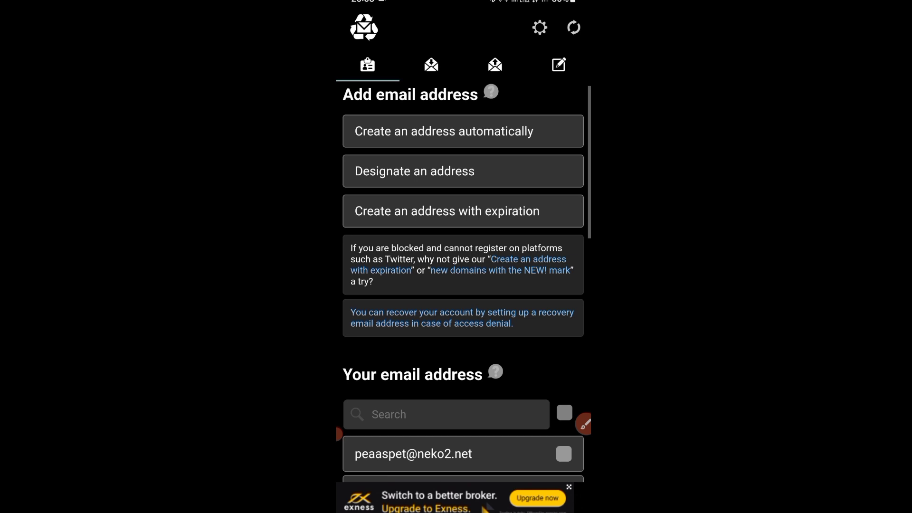
scroll(463, 285, "down", 3)
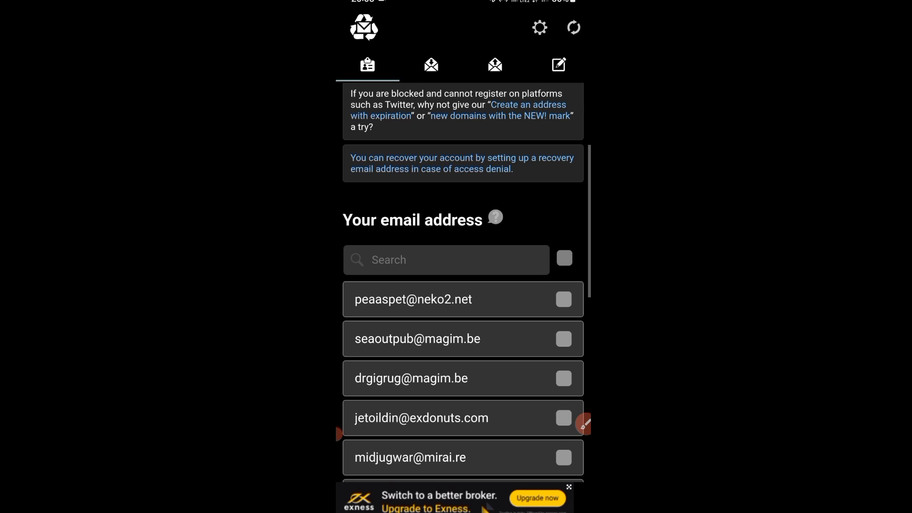
scroll(463, 285, "up", 3)
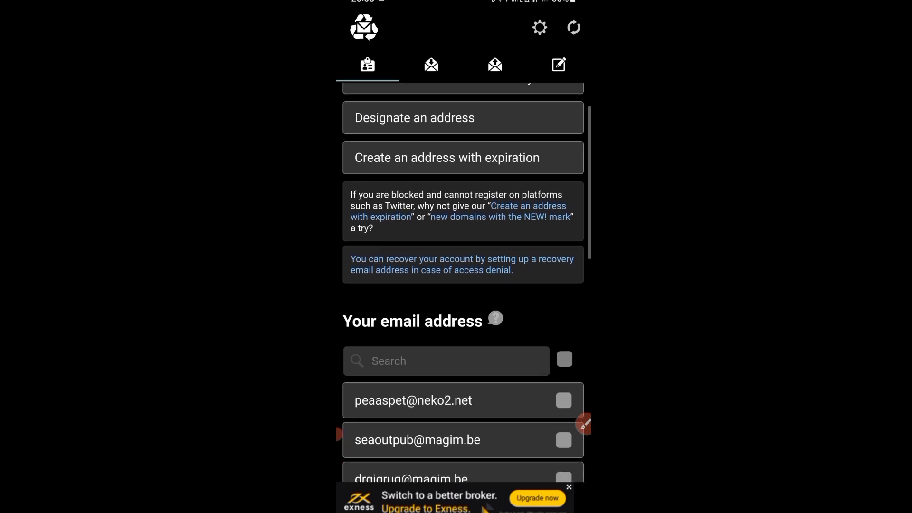
mouse_move(556, 122)
left_mouse_down()
mouse_move(408, 93)
mouse_move(470, 186)
mouse_move(551, 121)
left_mouse_up()
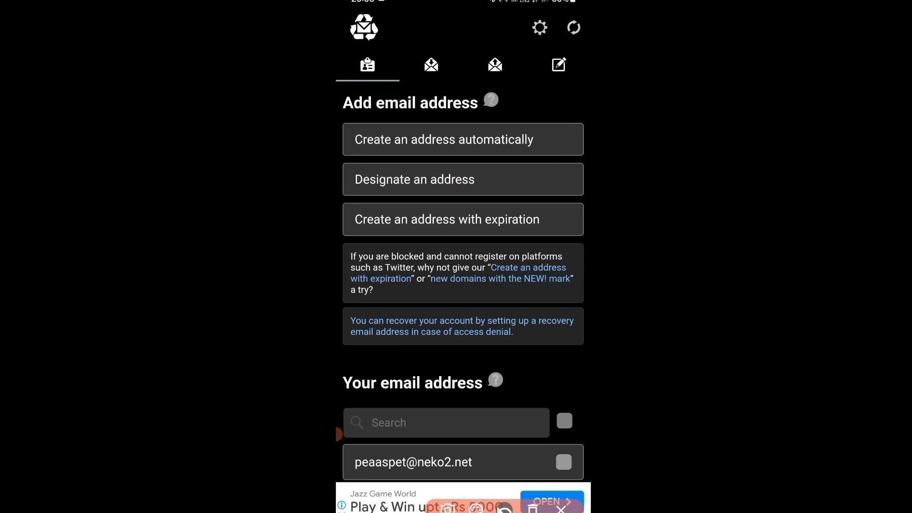
scroll(462, 285, "down", 4)
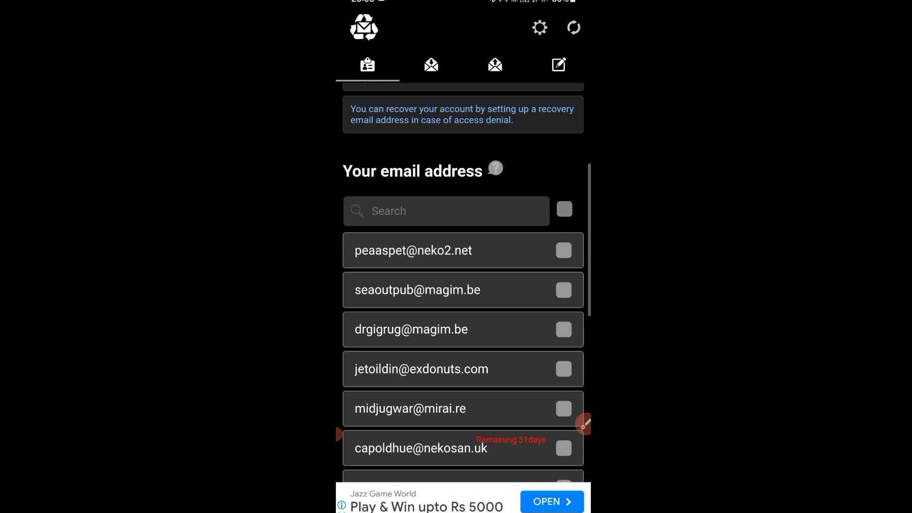
scroll(463, 285, "down", 2)
- Copy the second listed address from its details and return to Google sign-up
left_click(447, 259)
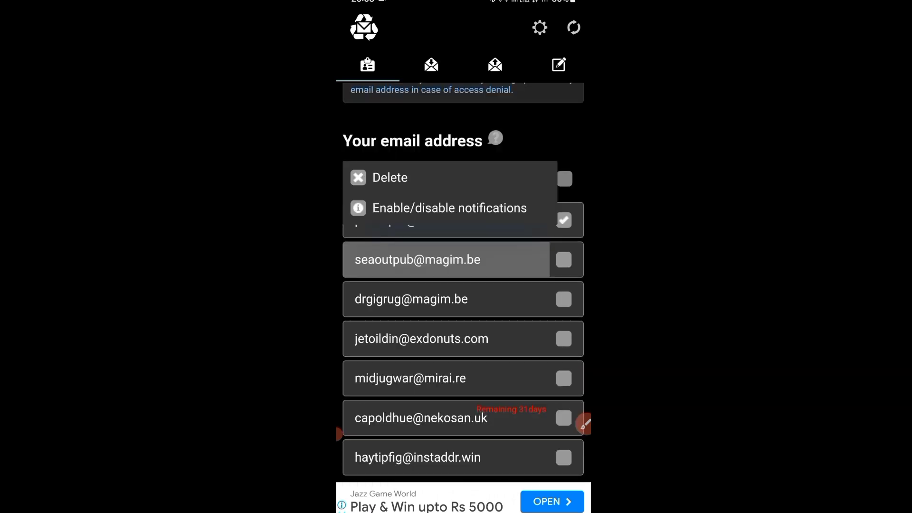
left_click(462, 324)
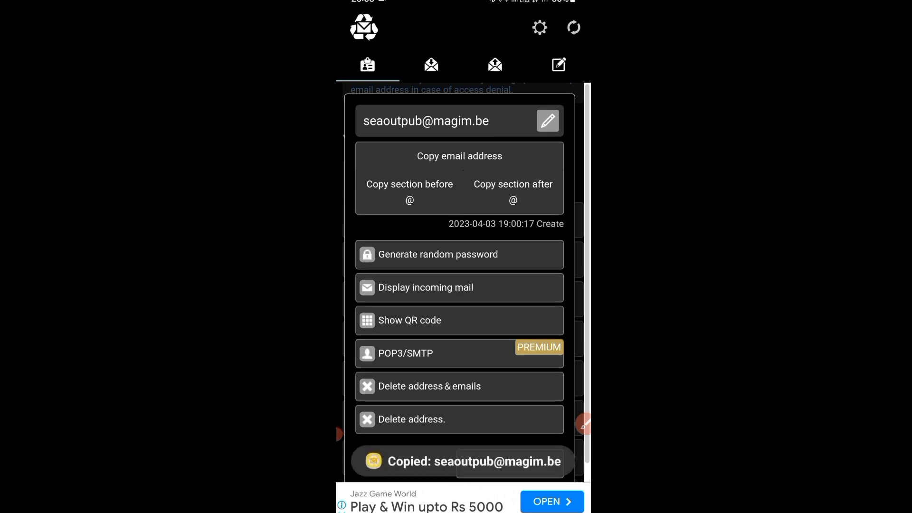
key("alt+Tab")
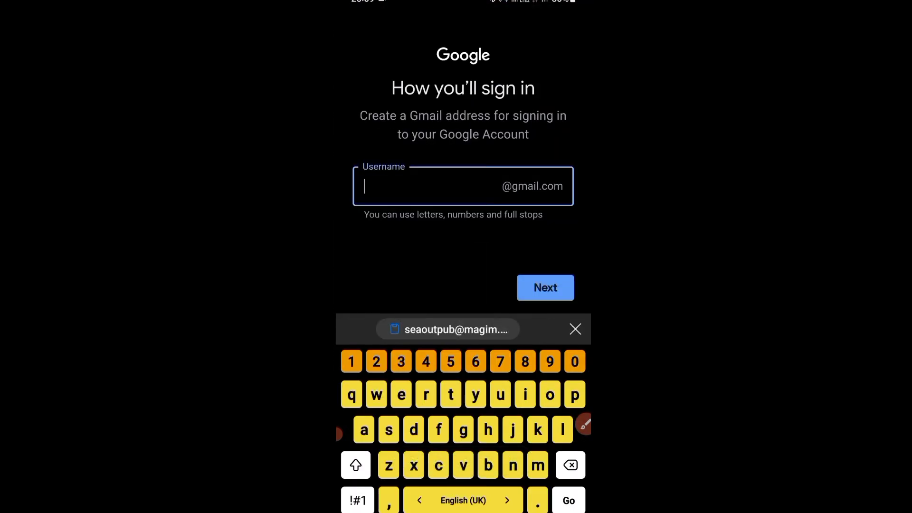
- Paste the copied address as username, delete its domain, continue, and type a password
left_click(364, 188)
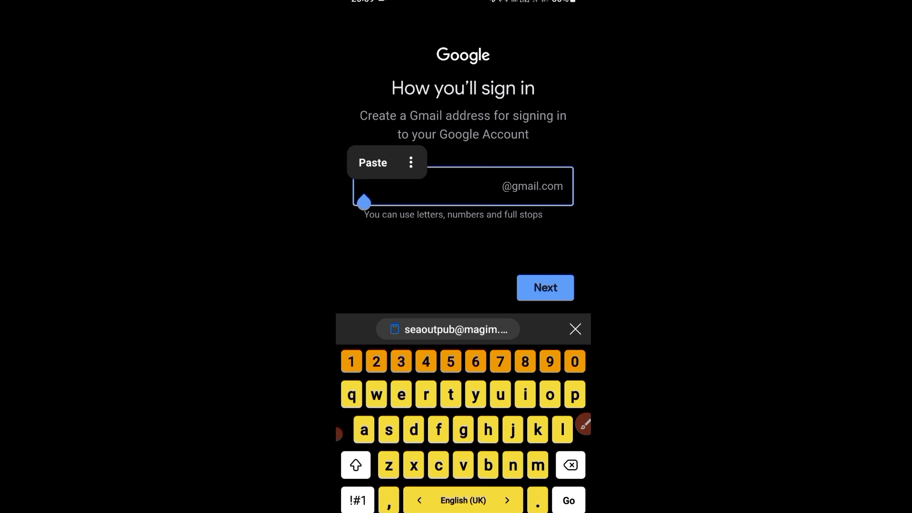
left_click(372, 163)
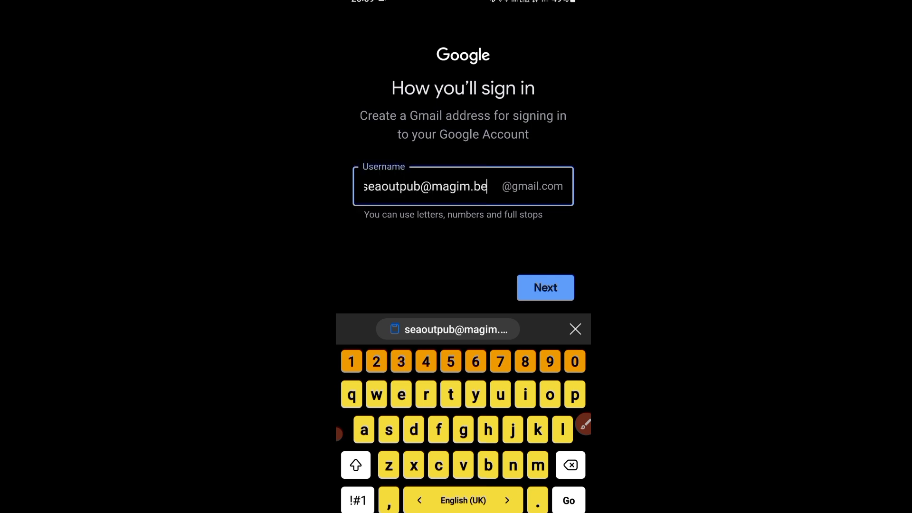
key("BackSpace")
key("BackSpace")
key("BackSpace")
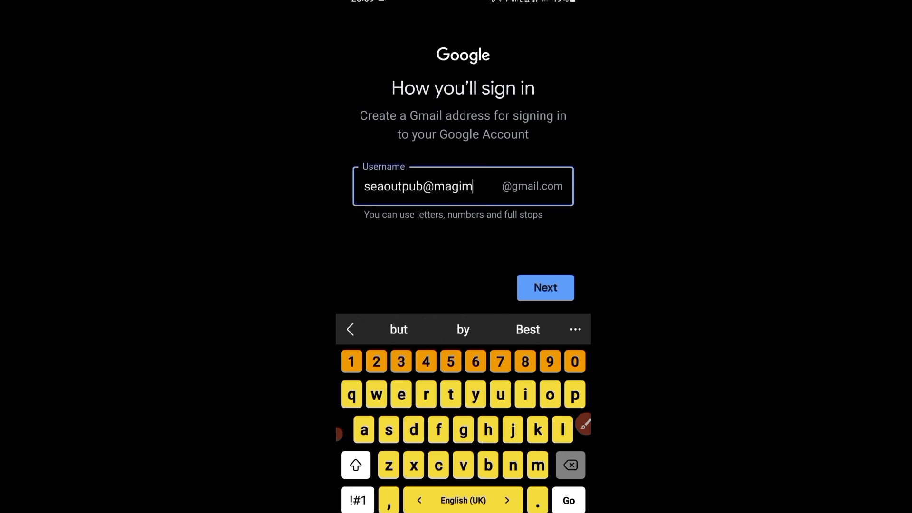
key("BackSpace")
key("BackSpace")
key("BackSpace")
key("BackSpace")
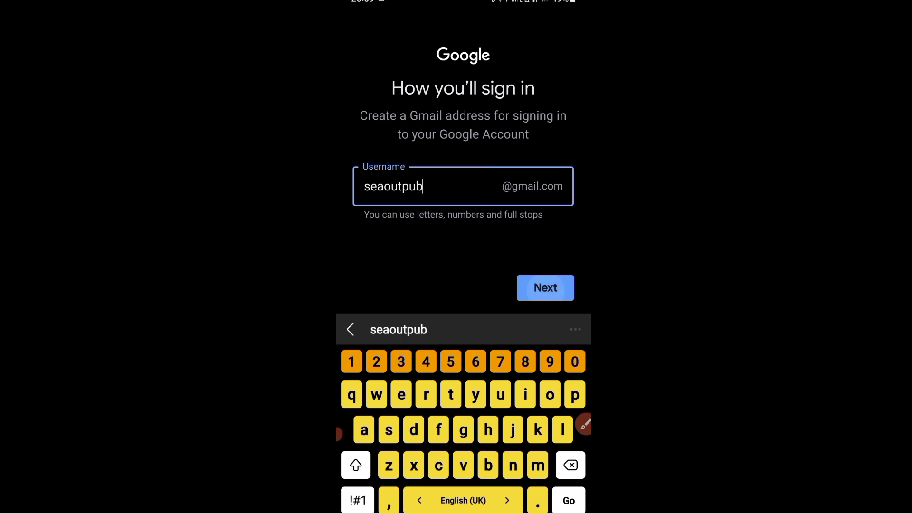
key("Return")
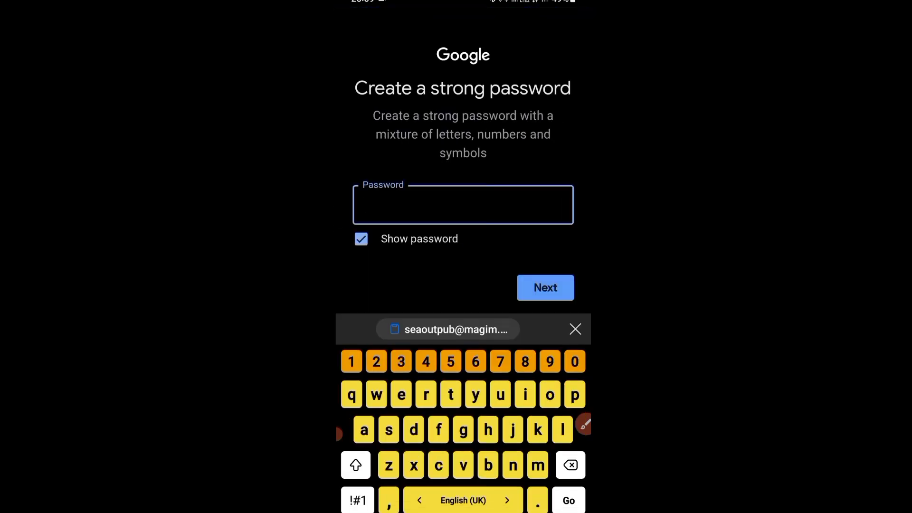
type("1234")
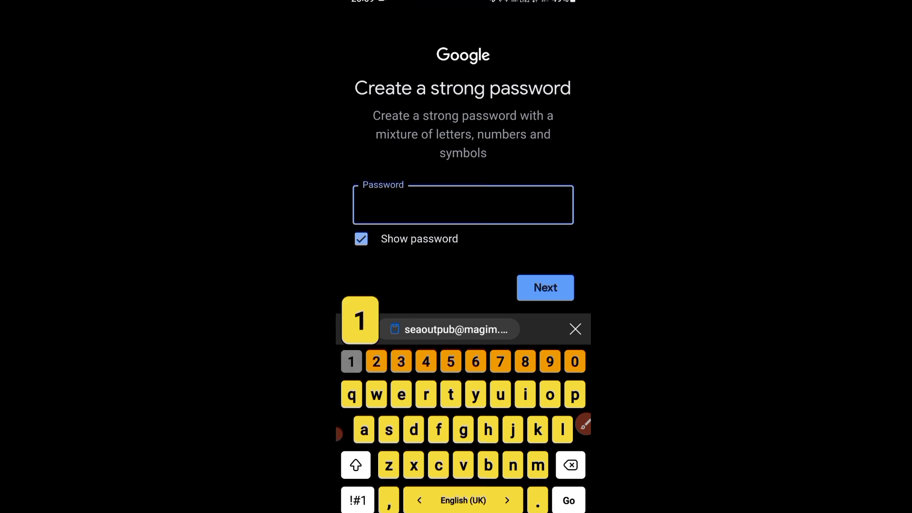
type("567")
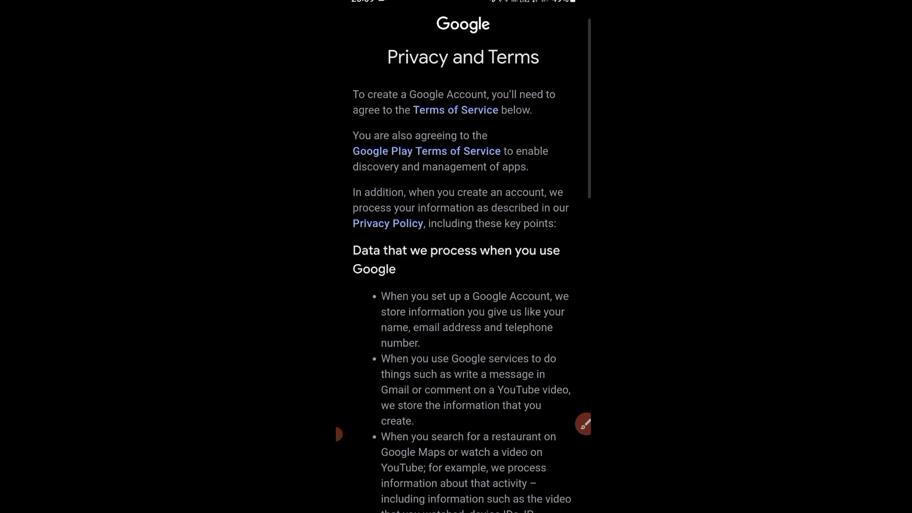
- Scroll through the Privacy and Terms page to review it
scroll(463, 256, "down", 15)
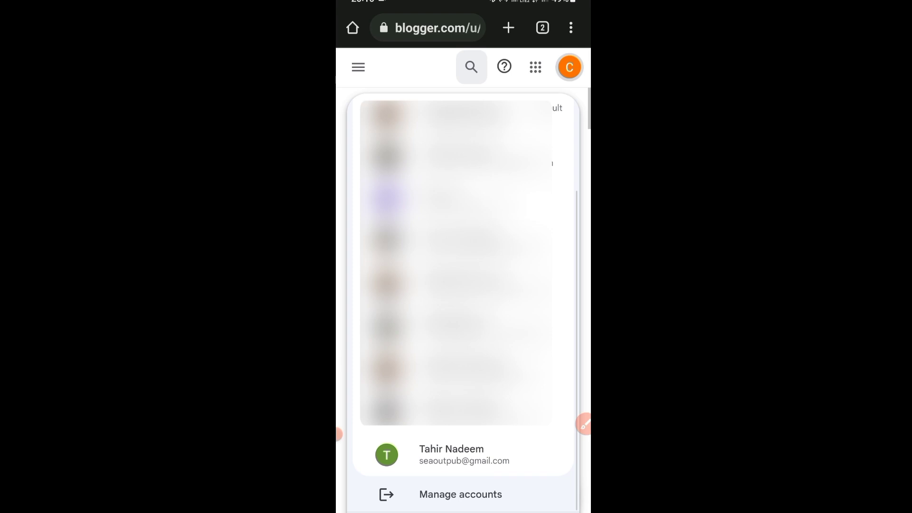
scroll(463, 285, "up", 5)
scroll(463, 284, "down", 5)
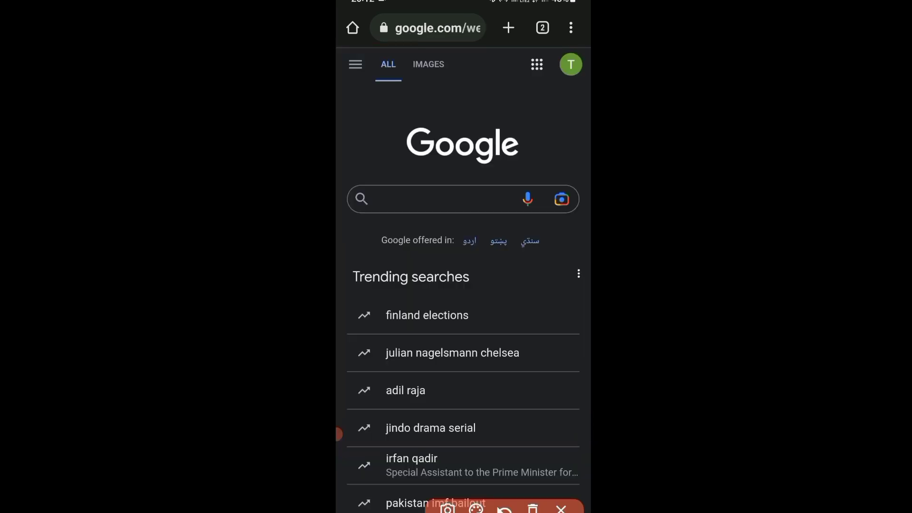
left_click_drag(537, 47, 565, 118)
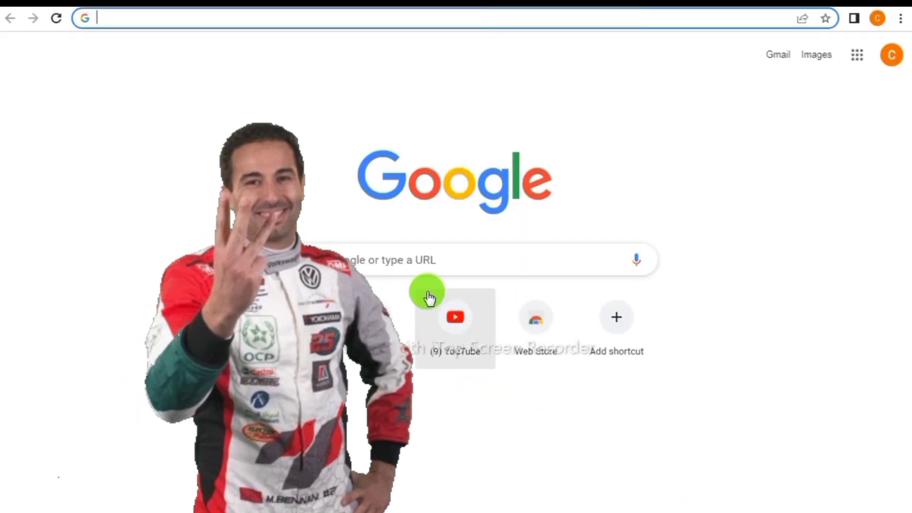
- Search Google for 'qwiklabs', open Google Cloud Skills Boost, and choose Join to create an account
left_click(292, 322)
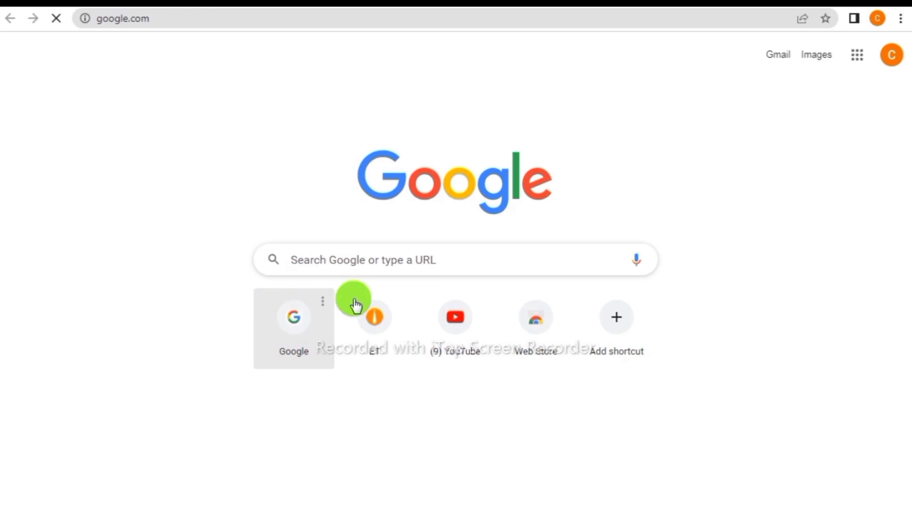
left_click(483, 319)
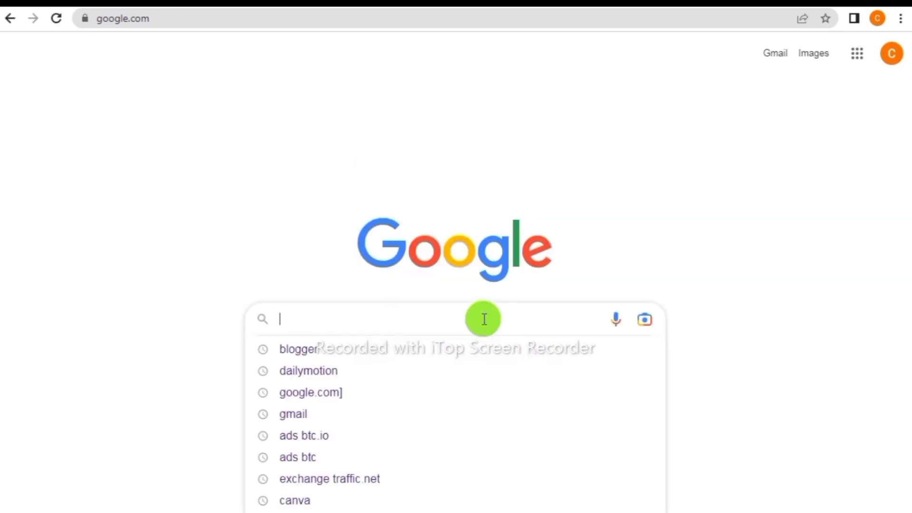
type("qwi")
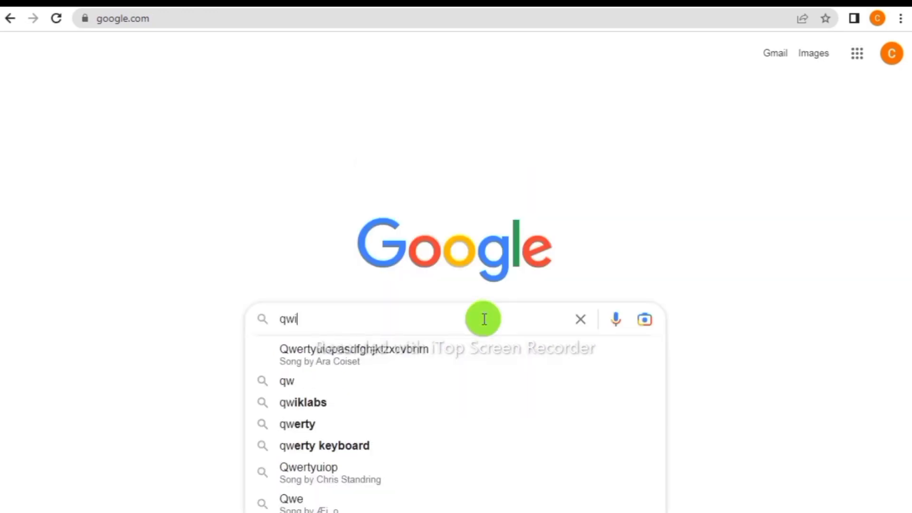
type("klabs")
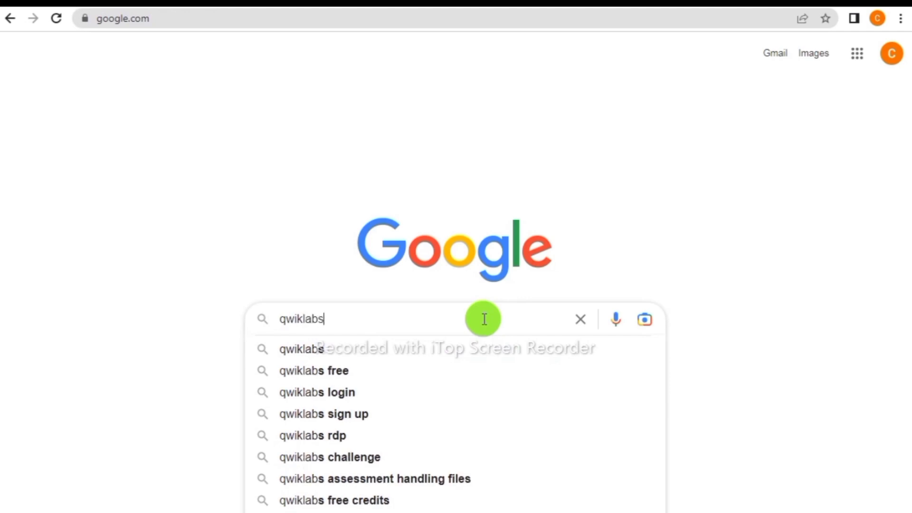
key("Return")
mouse_move(38, 184)
left_mouse_down()
mouse_move(253, 231)
mouse_move(489, 264)
left_mouse_up()
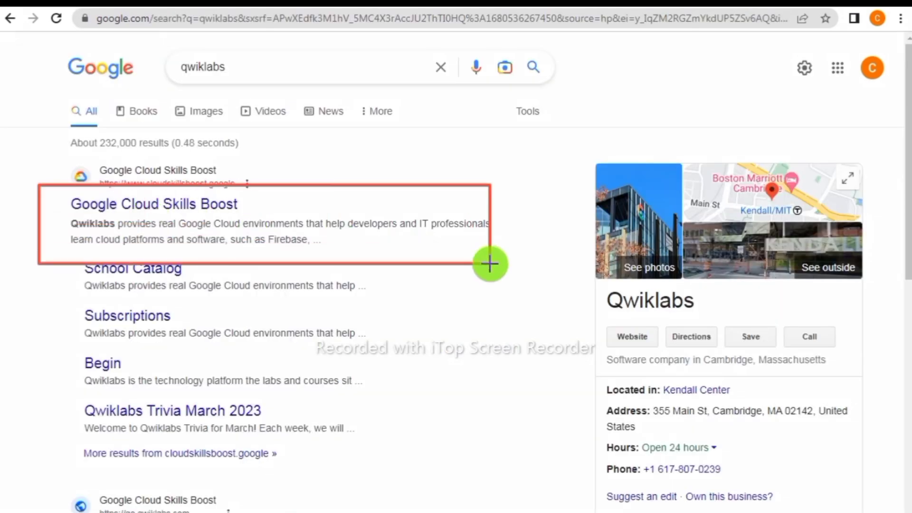
left_click(146, 203)
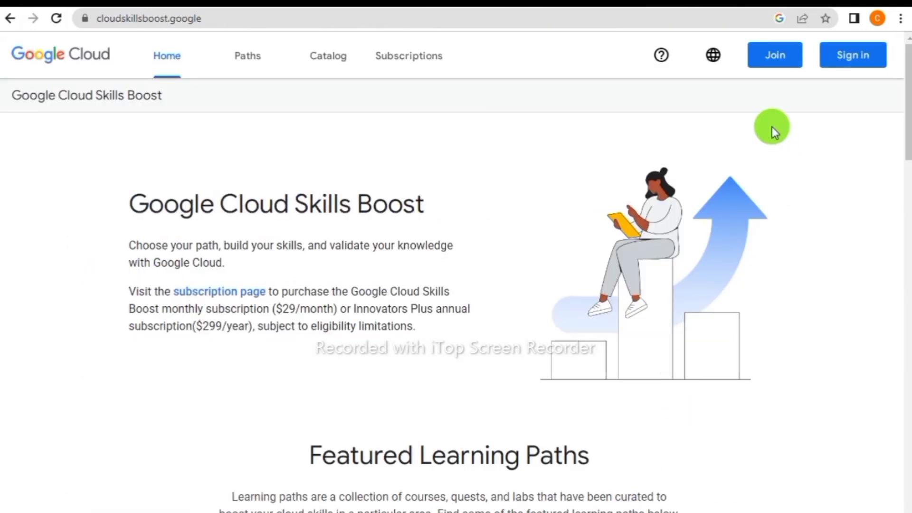
left_click(775, 56)
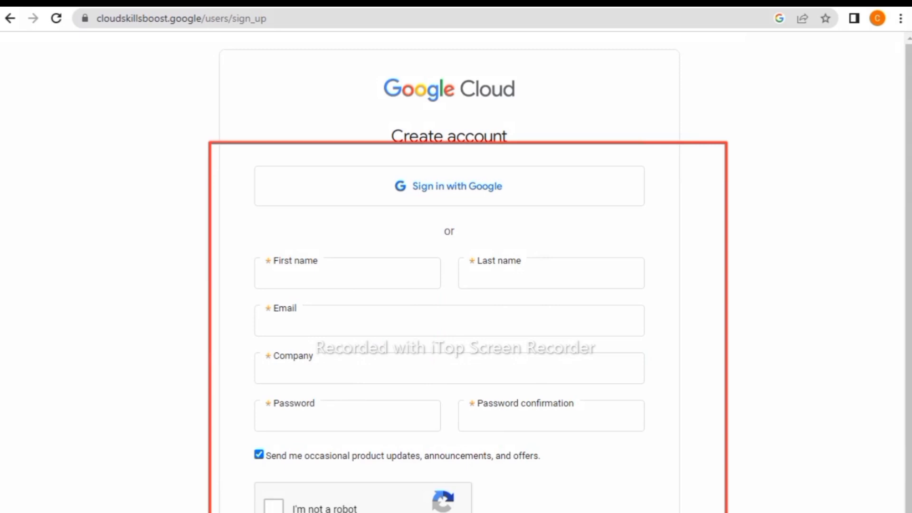
- Sign in with the new Google account, pass the reCAPTCHA, accept the Qwiklabs terms, and get started
left_click(465, 192)
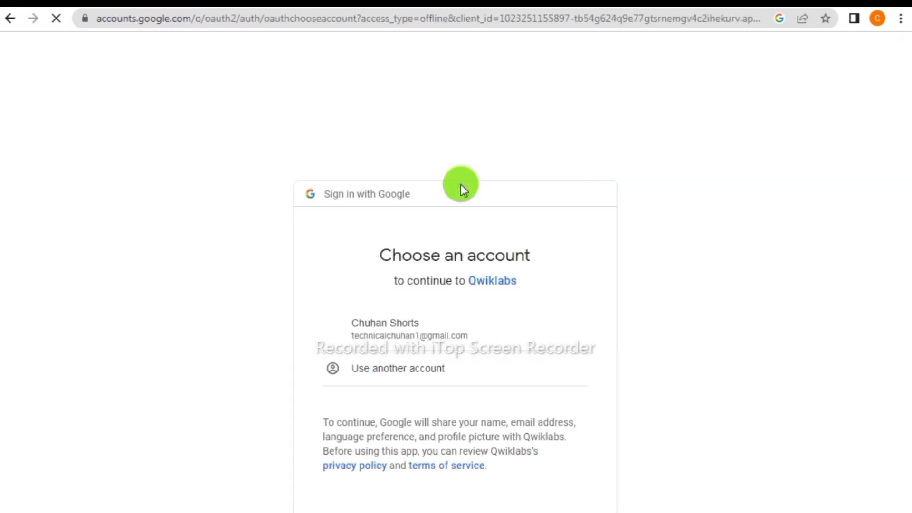
left_click(394, 340)
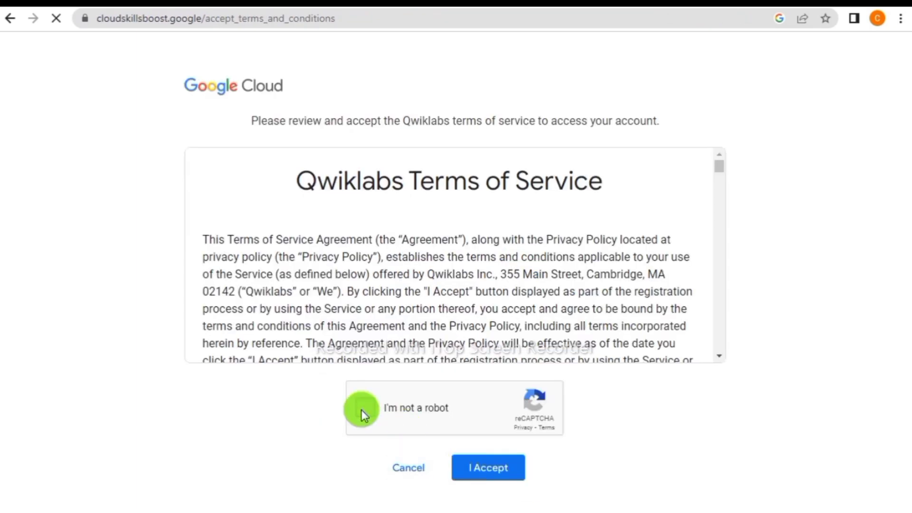
left_click(361, 409)
left_click(491, 469)
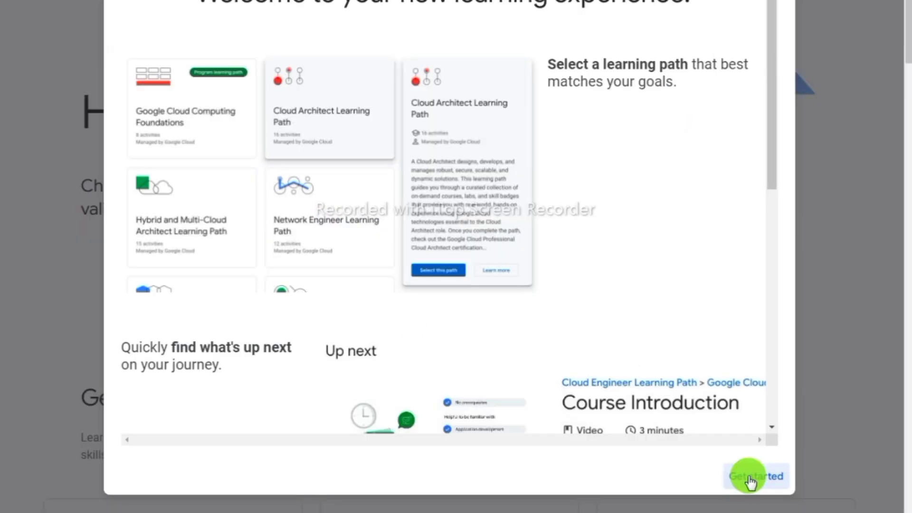
left_click(748, 475)
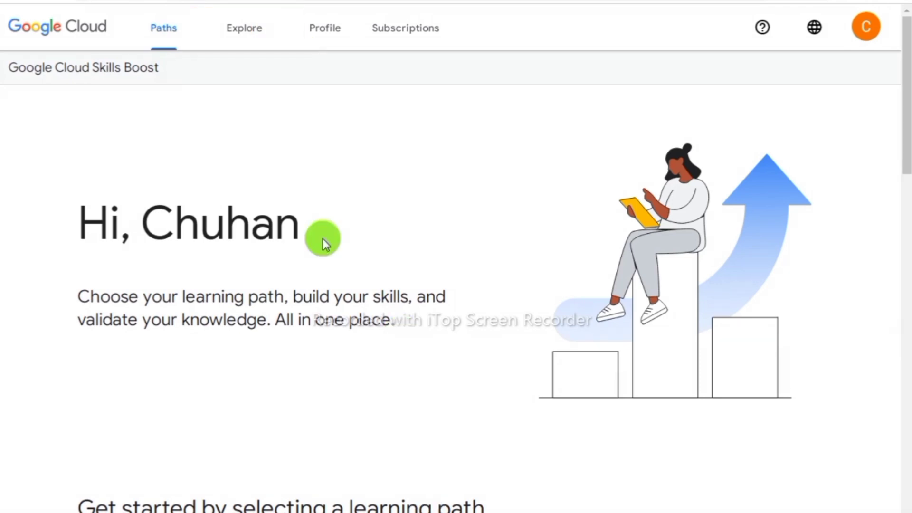
- Filter the Explore catalogue to the Lab format and 1-8 hour duration
left_click(251, 44)
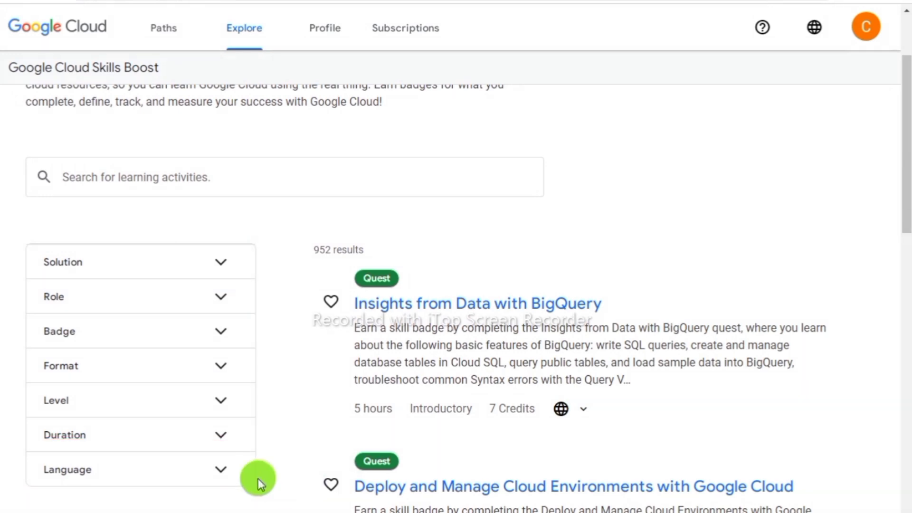
left_click(221, 366)
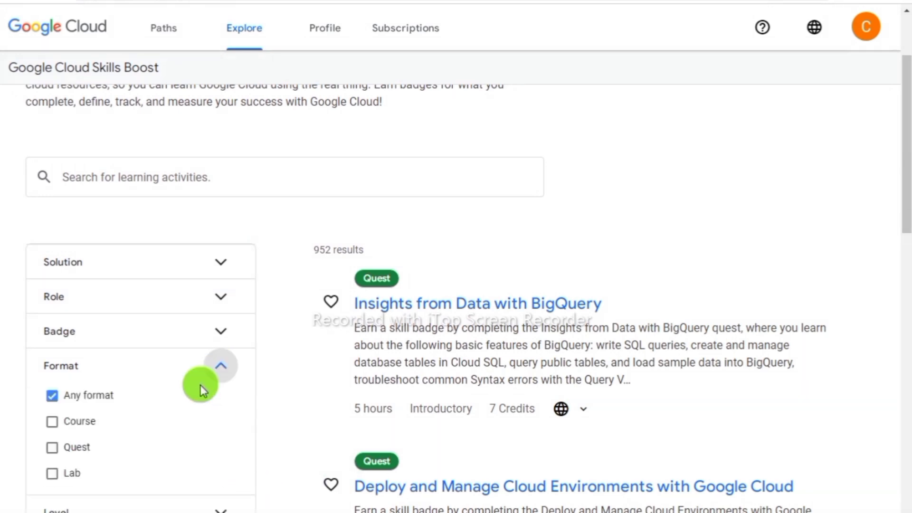
left_click(52, 473)
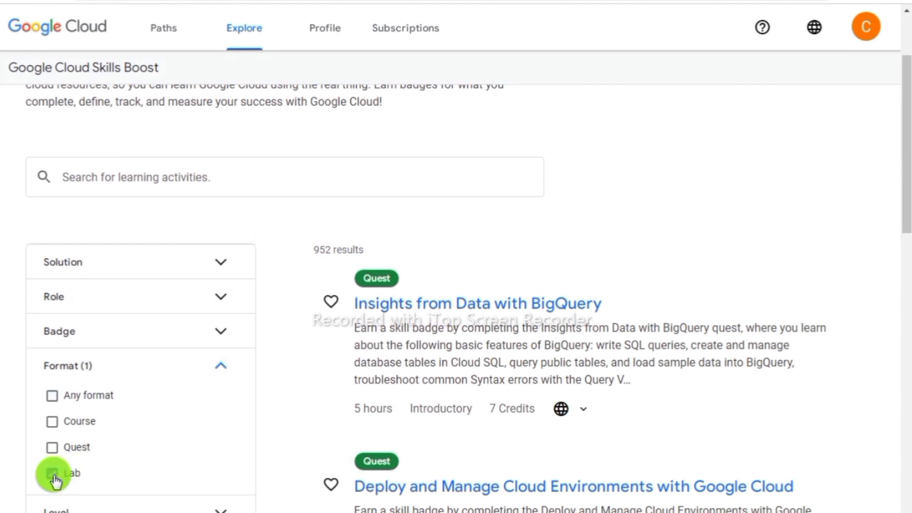
left_click(222, 366)
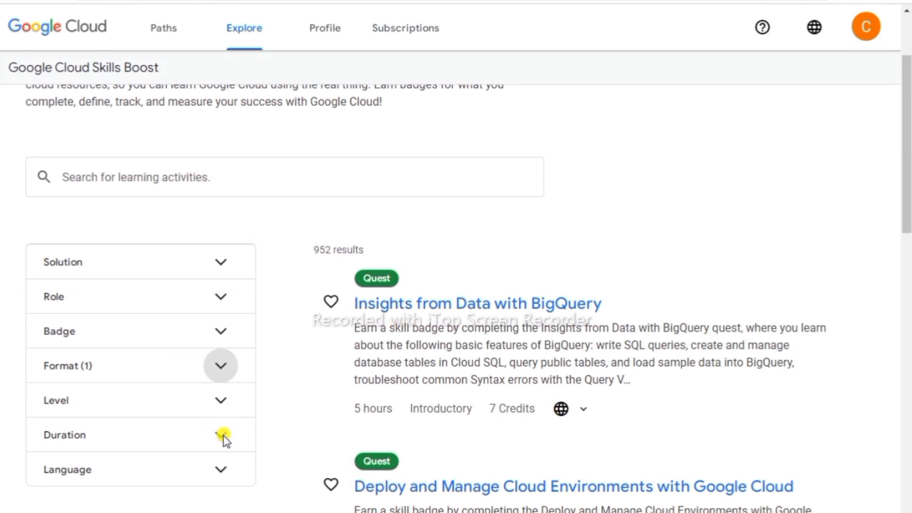
left_click(222, 435)
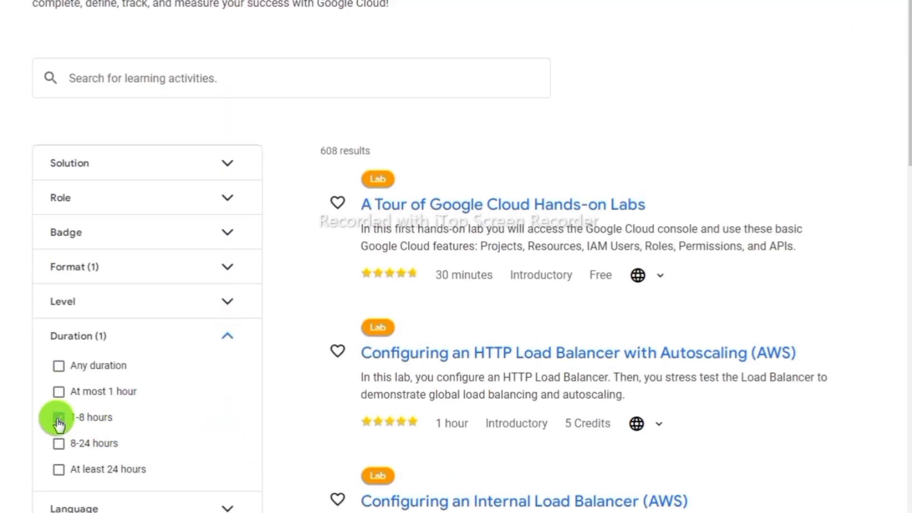
left_click(227, 335)
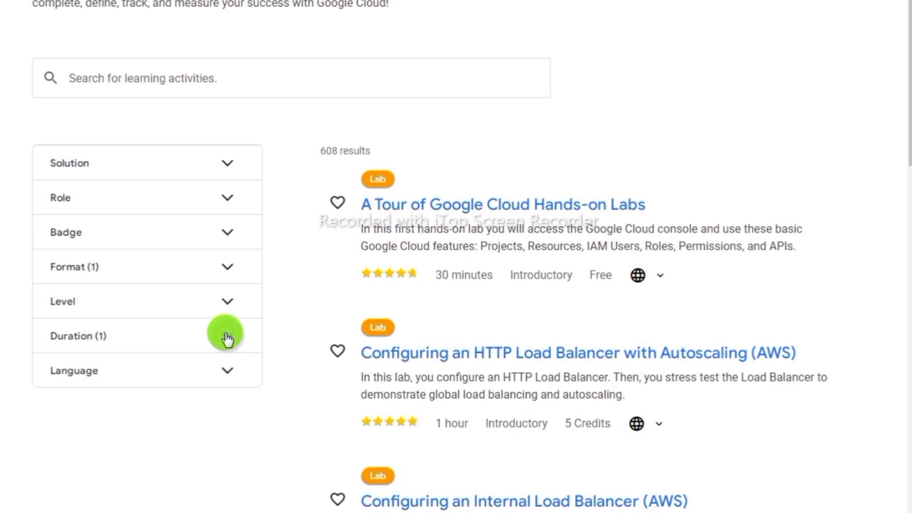
- Review the filtered lab results for the google search
scroll(456, 285, "down", 6)
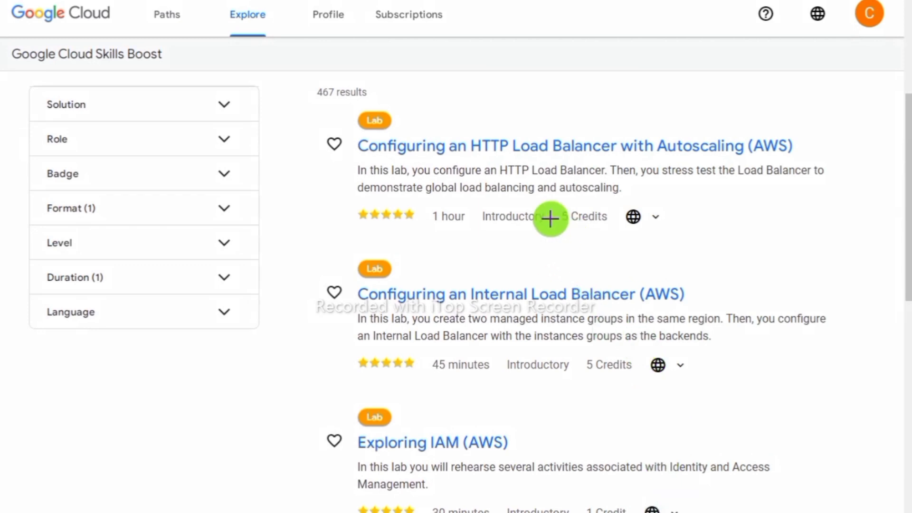
left_click_drag(548, 204, 608, 230)
left_click_drag(578, 353, 663, 380)
left_click_drag(580, 494, 679, 512)
left_click(659, 510)
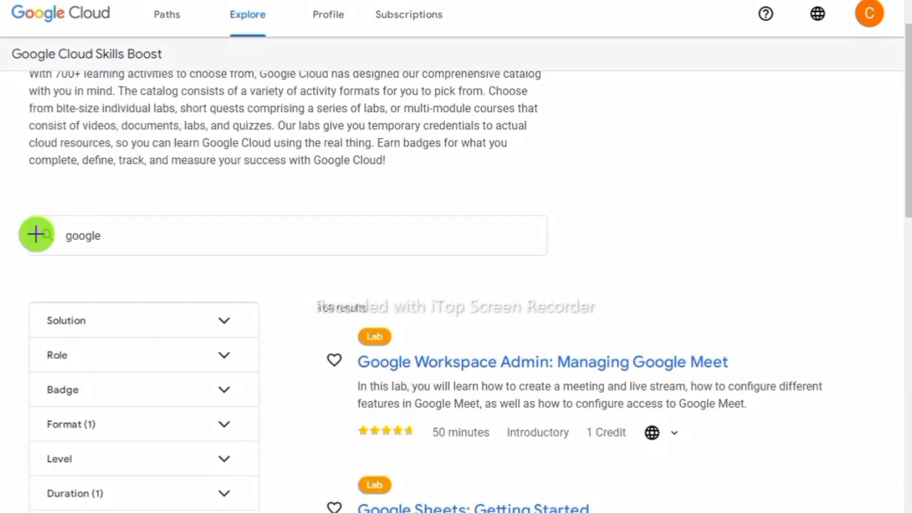
scroll(784, 418, "down", 5)
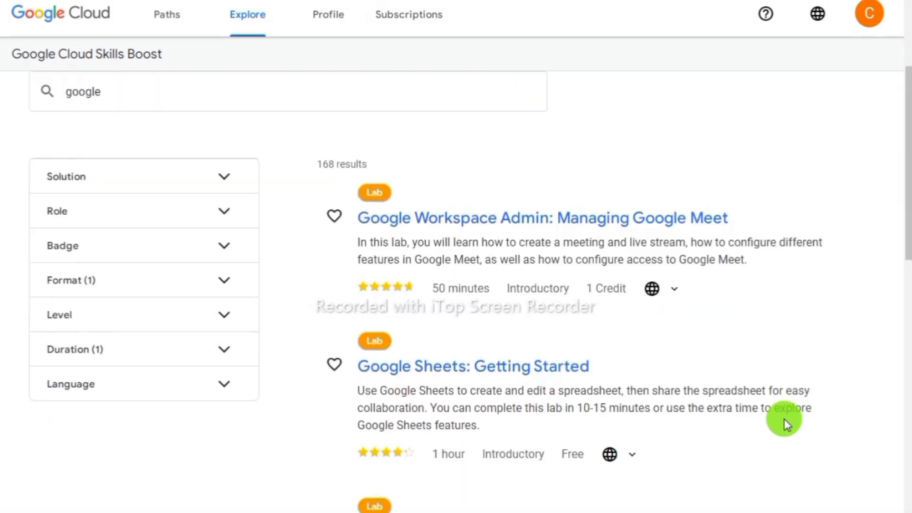
scroll(784, 419, "down", 3)
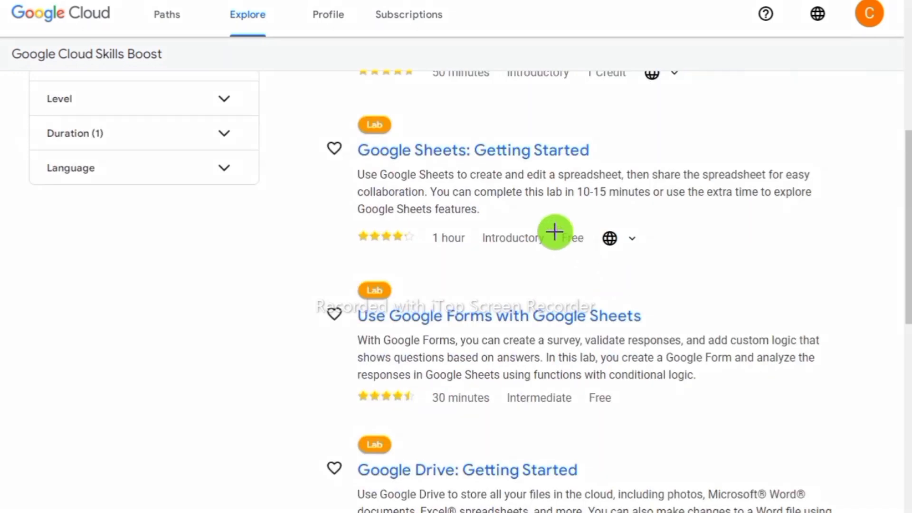
left_click_drag(632, 257, 648, 258)
left_click_drag(578, 381, 649, 404)
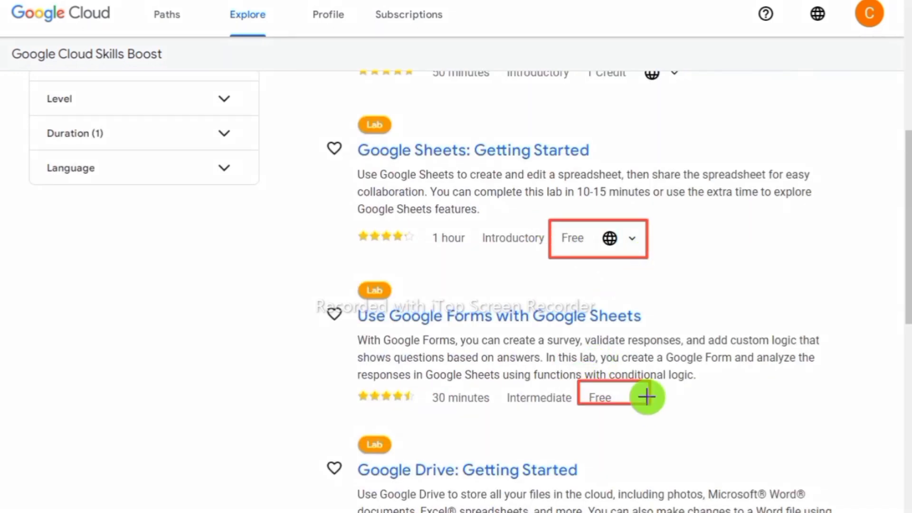
scroll(570, 284, "down", 2)
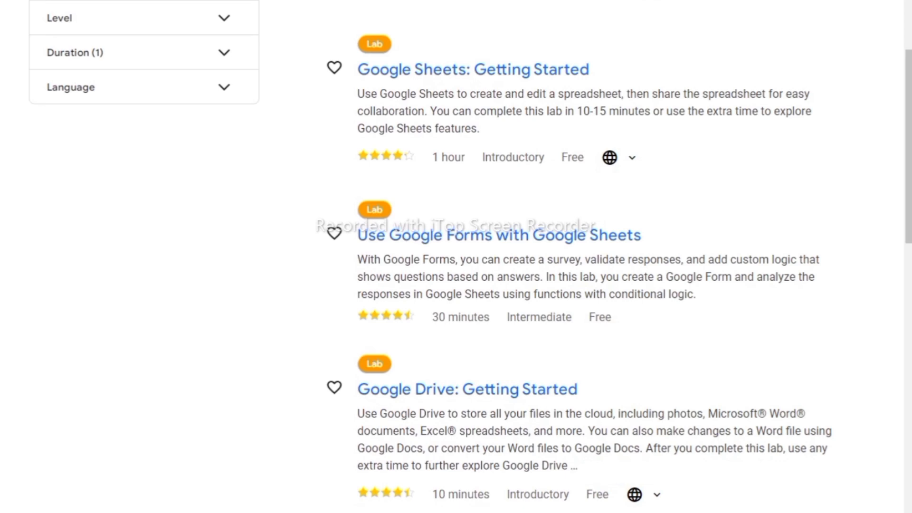
scroll(570, 285, "up", 5)
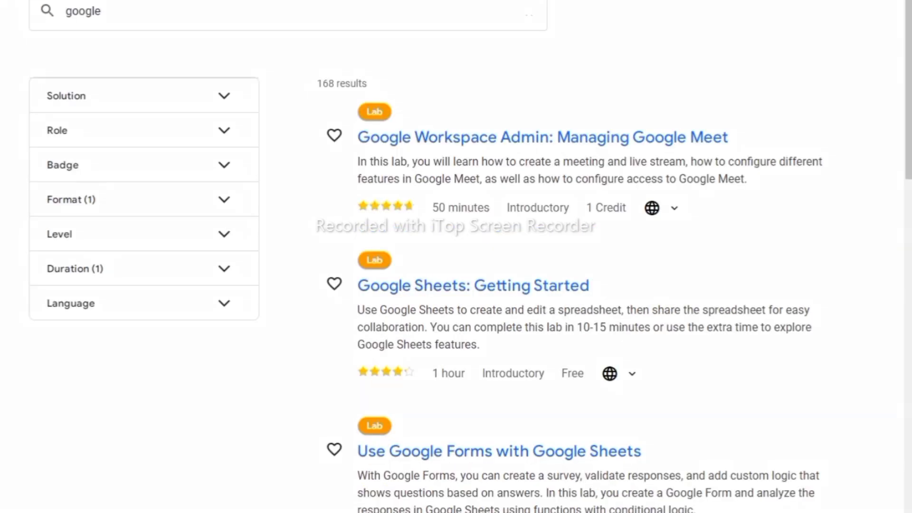
mouse_move(547, 356)
left_mouse_down()
mouse_move(599, 386)
mouse_move(657, 398)
left_mouse_up()
mouse_move(350, 271)
left_mouse_down()
mouse_move(413, 297)
mouse_move(477, 299)
left_mouse_up()
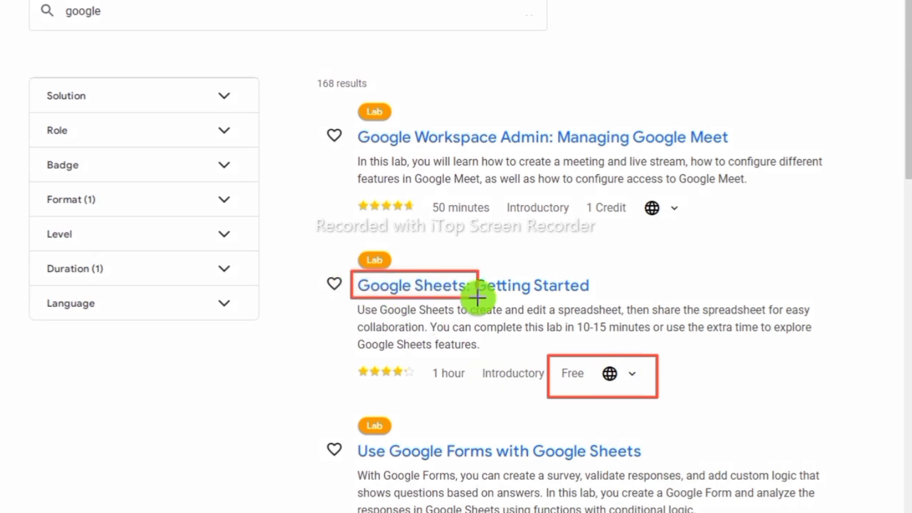
left_click(366, 448)
left_click_drag(448, 462, 533, 462)
mouse_move(353, 129)
left_mouse_down()
mouse_move(362, 141)
mouse_move(543, 156)
left_mouse_up()
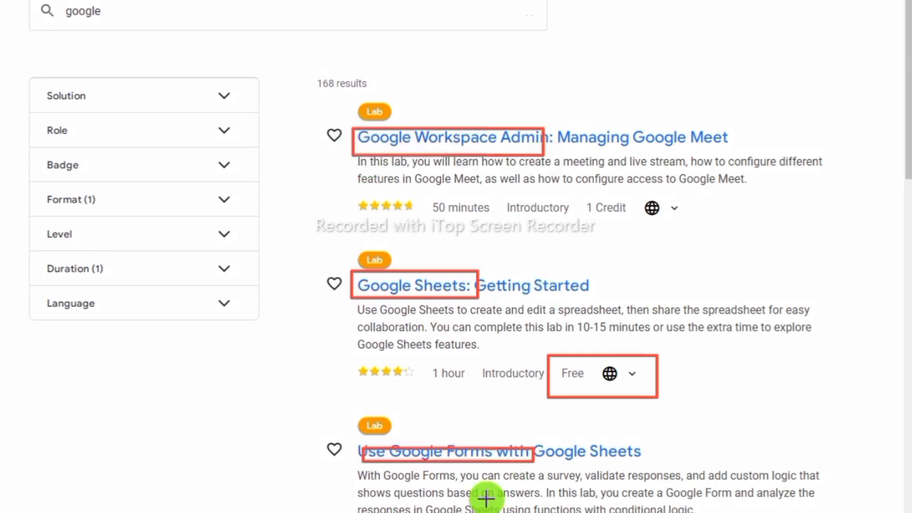
key("Escape")
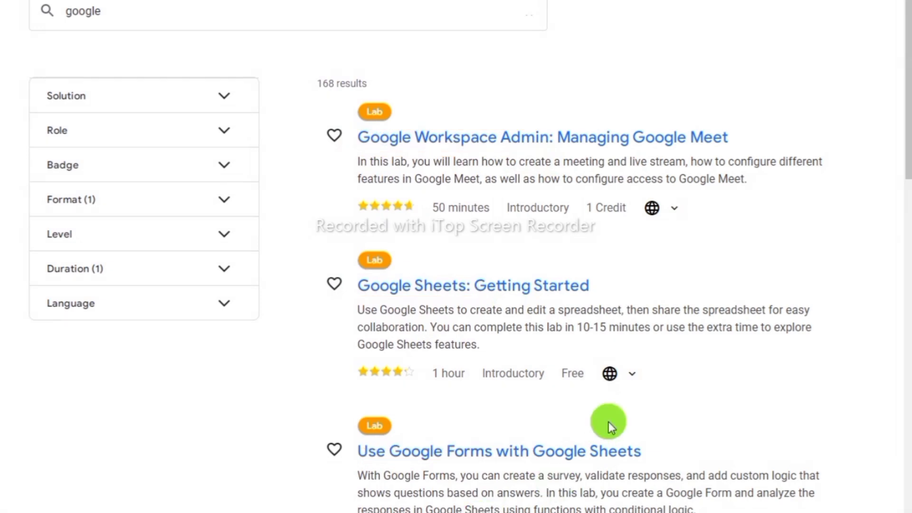
scroll(693, 398, "down", 1)
scroll(693, 397, "down", 3)
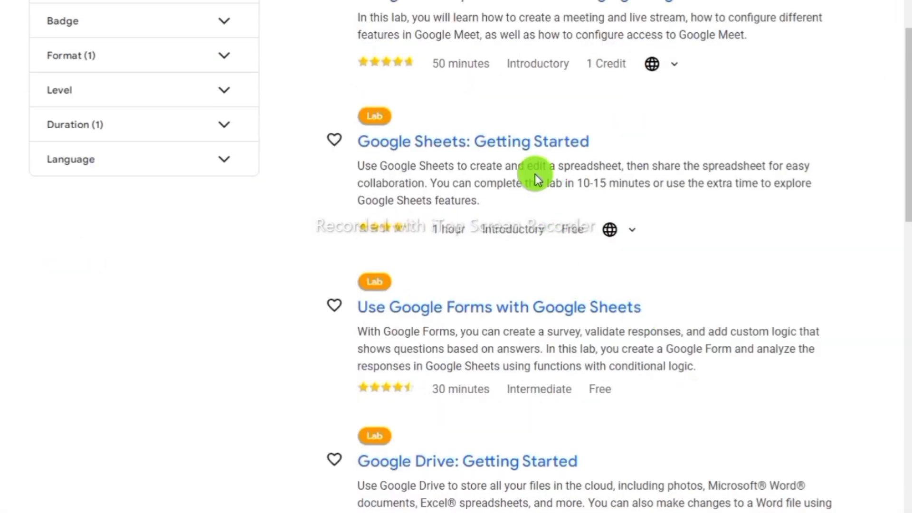
- Start the Google Sheets: Getting Started lab and copy its student User Email
left_click(522, 148)
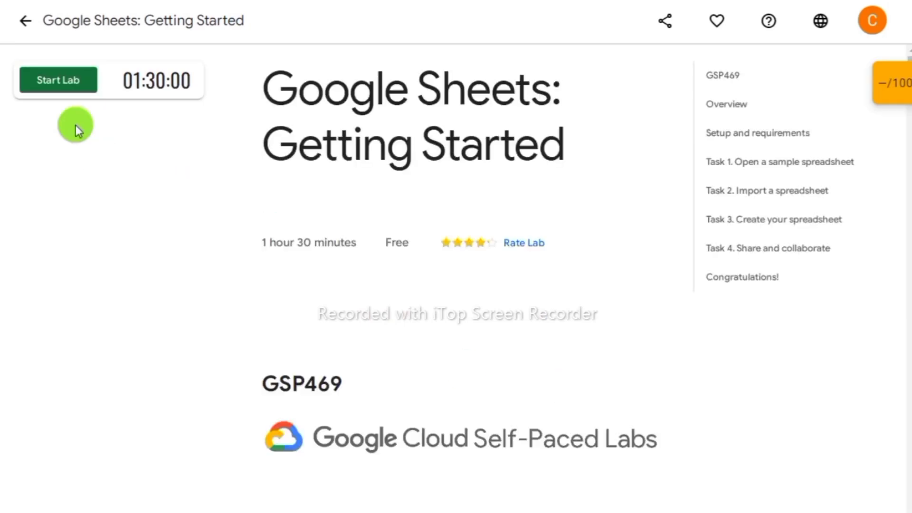
left_click(58, 82)
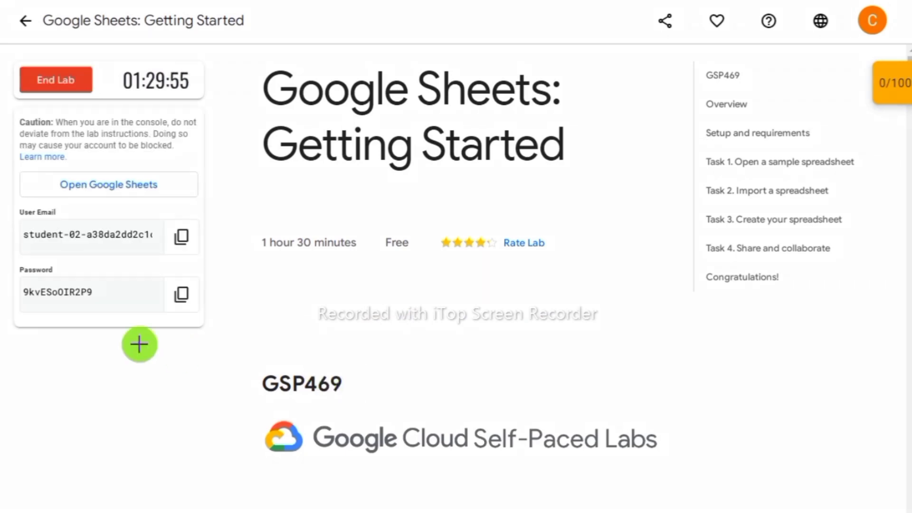
mouse_move(11, 199)
left_mouse_down()
mouse_move(142, 249)
mouse_move(209, 254)
left_mouse_up()
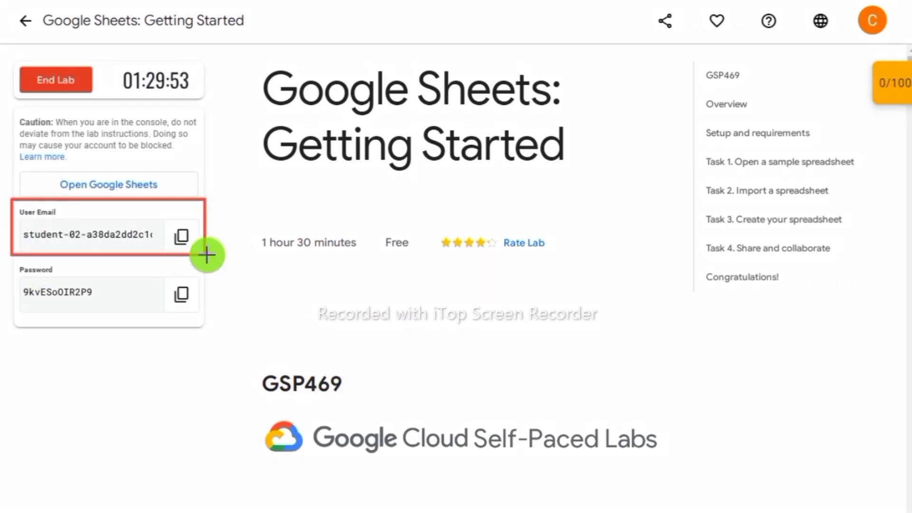
mouse_move(12, 269)
left_mouse_down()
mouse_move(73, 299)
mouse_move(209, 320)
left_mouse_up()
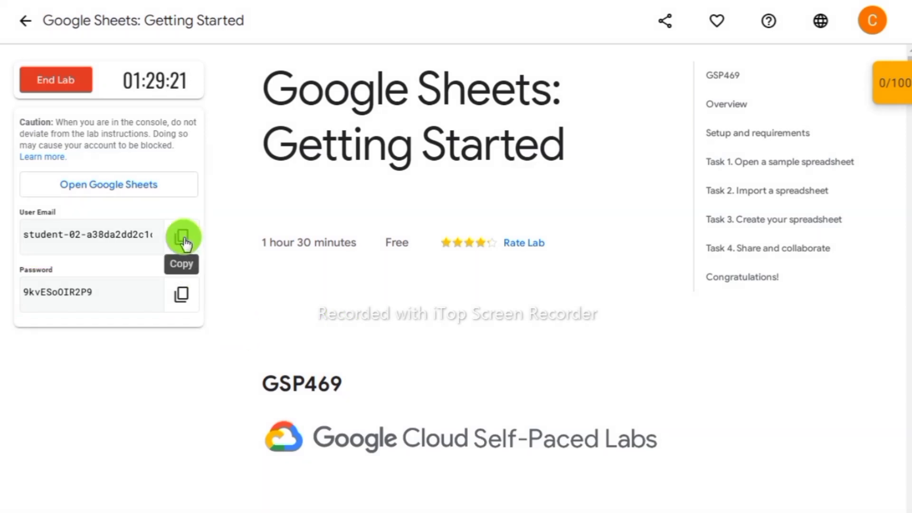
left_click(183, 237)
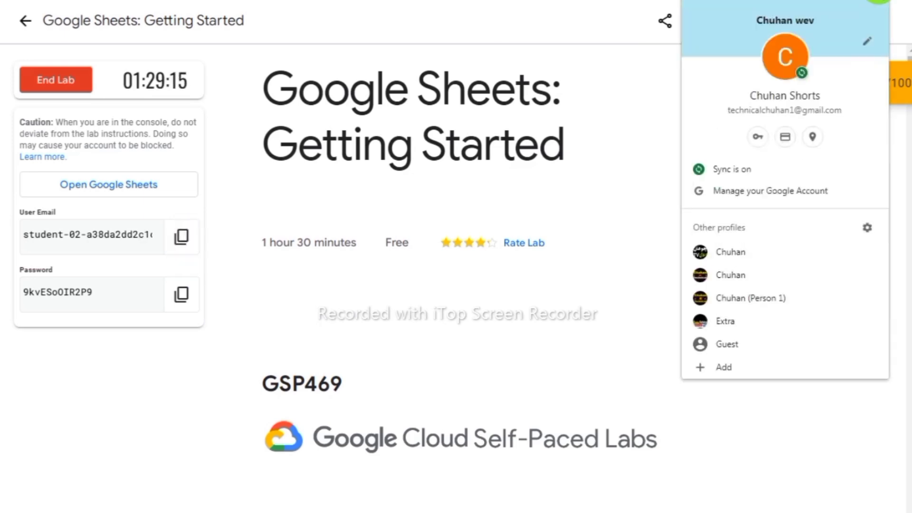
- Add a new Chrome profile and enter the lab's student email to sign in
left_click(728, 366)
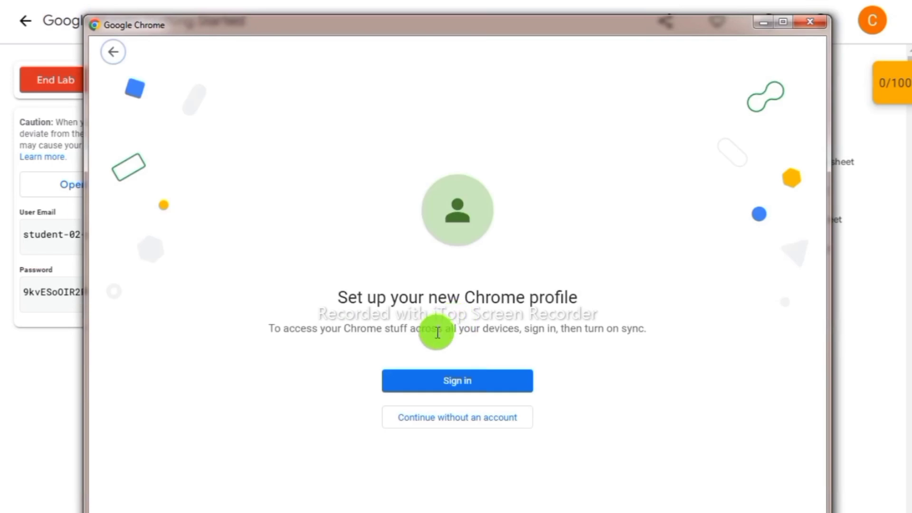
left_click(466, 387)
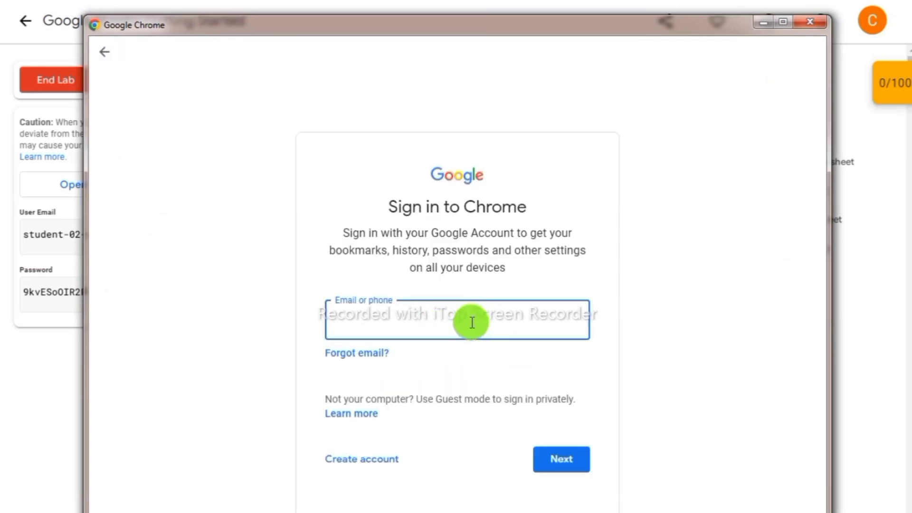
key("ctrl+v")
left_click(574, 452)
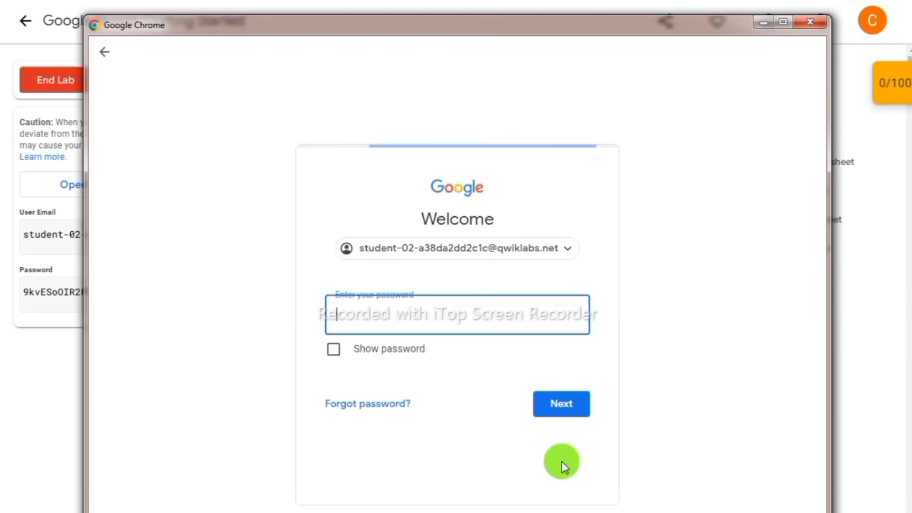
- Copy the lab's student password from the lab page and sign in with it
left_click(765, 23)
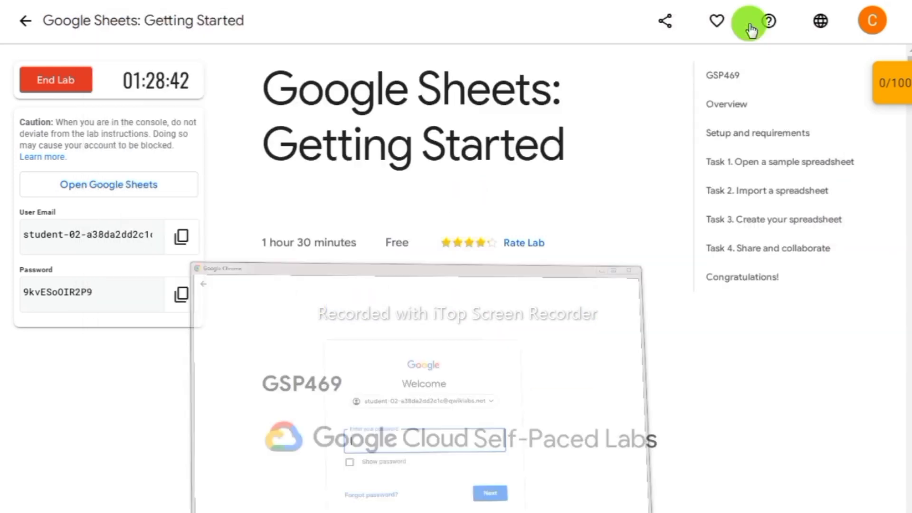
left_click(169, 299)
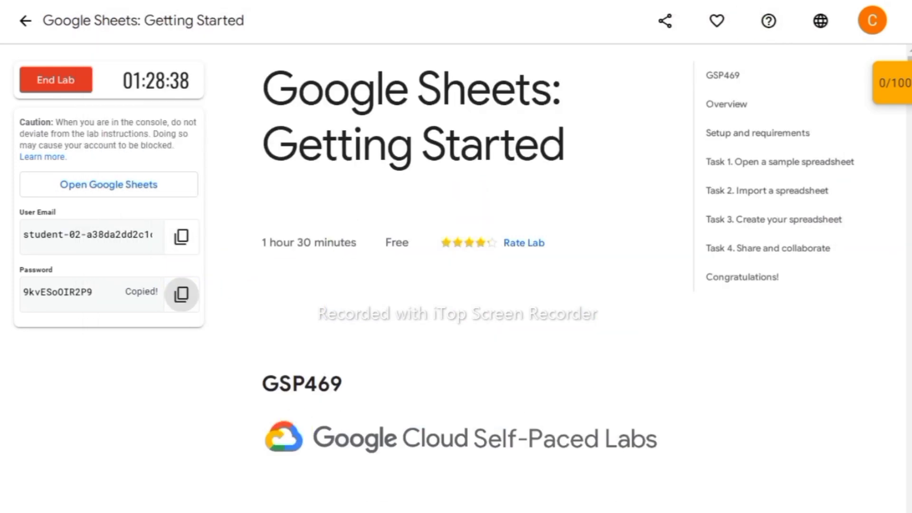
key("alt+Tab")
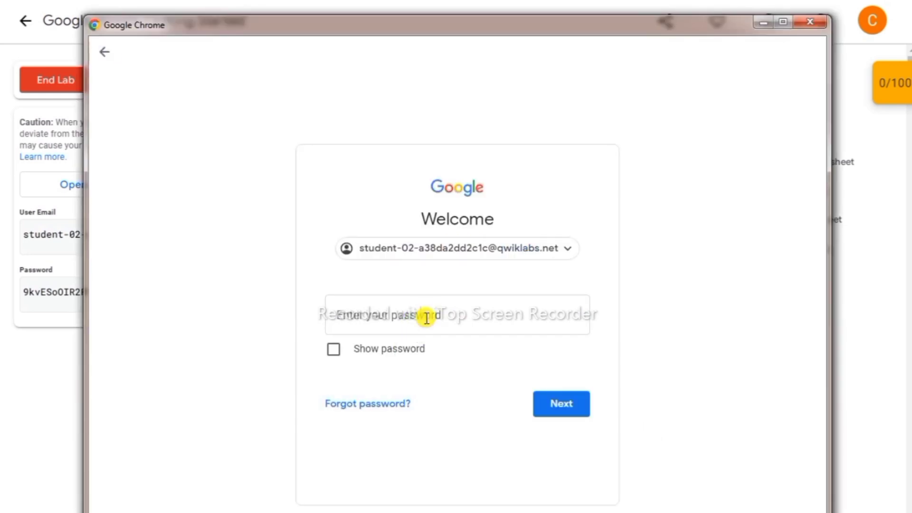
left_click(427, 318)
key("ctrl+v")
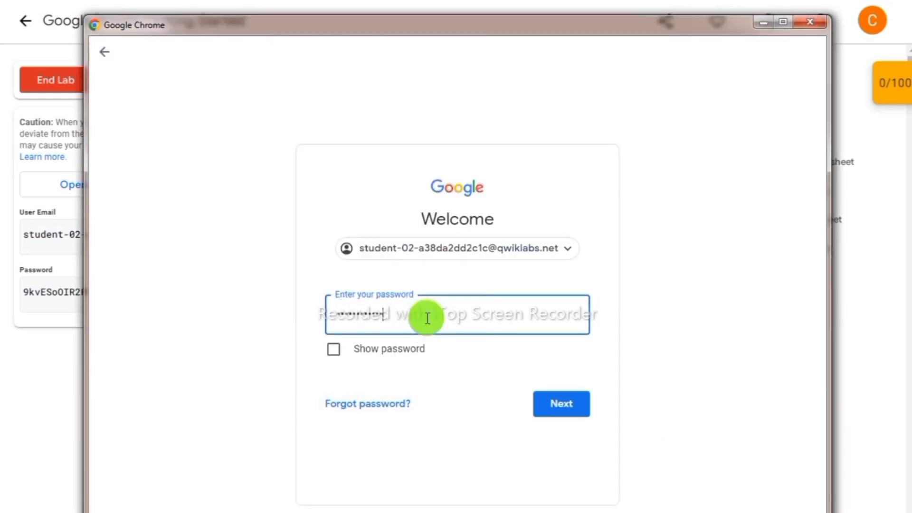
left_click(333, 350)
left_click(556, 403)
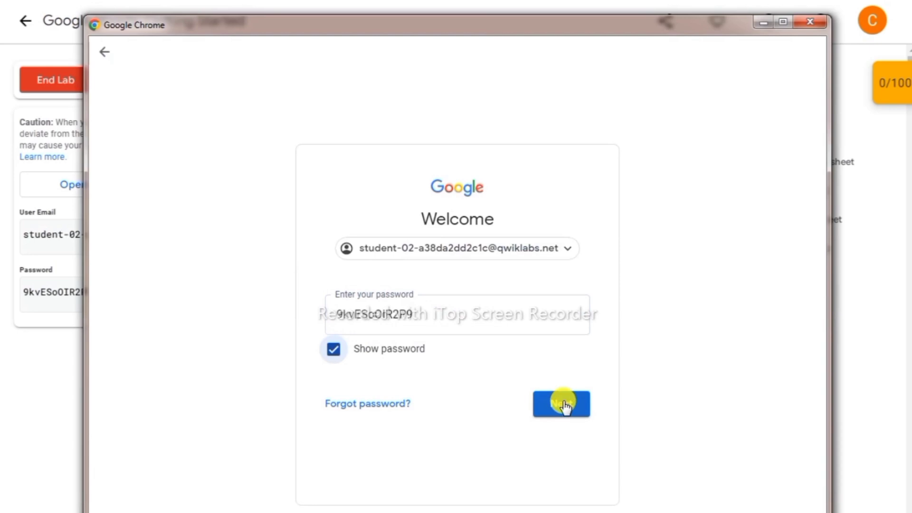
- Accept the managed account terms and maximize the new profile's window
scroll(539, 433, "down", 5)
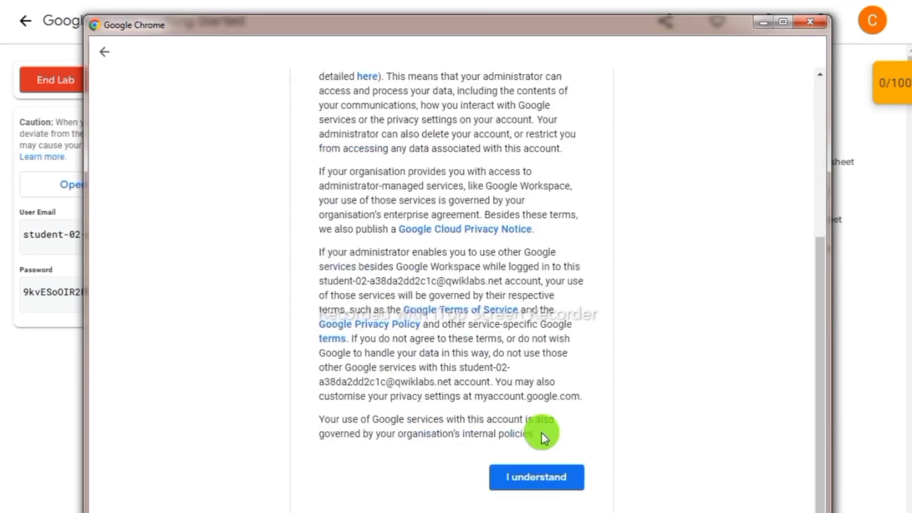
left_click(541, 481)
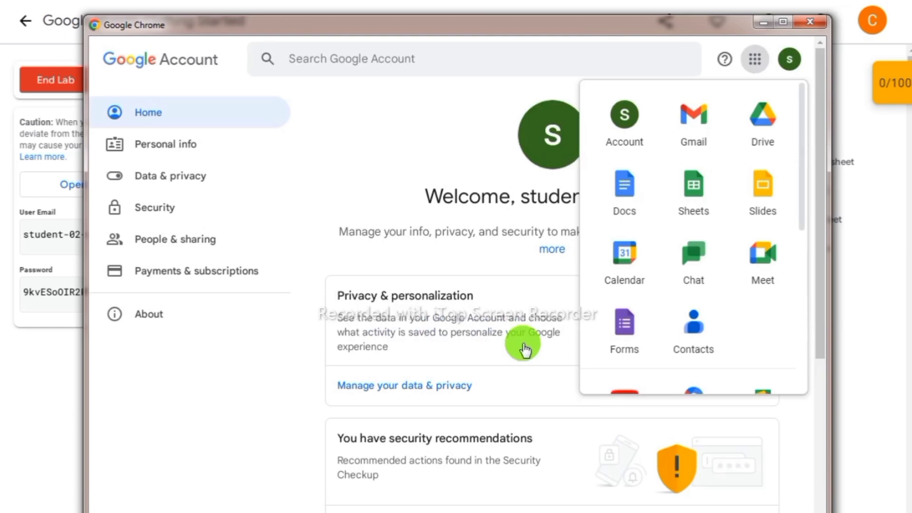
left_click(462, 114)
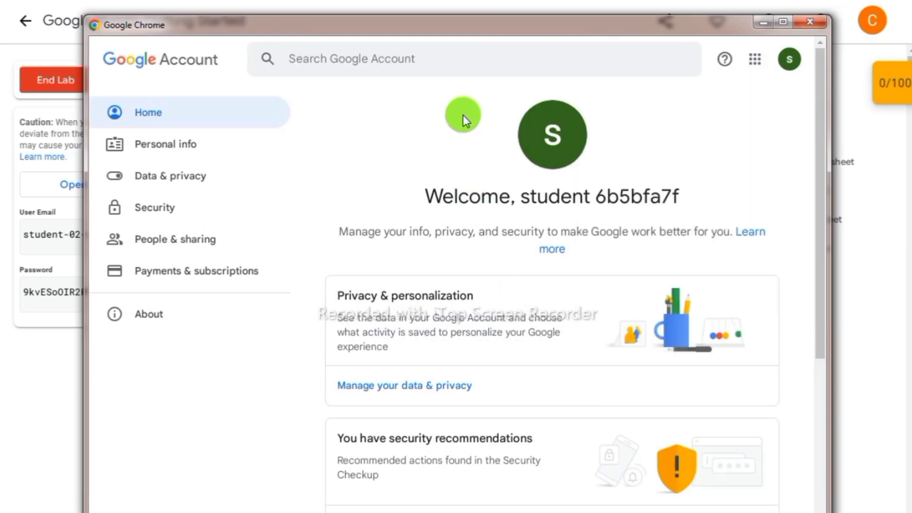
left_click(782, 22)
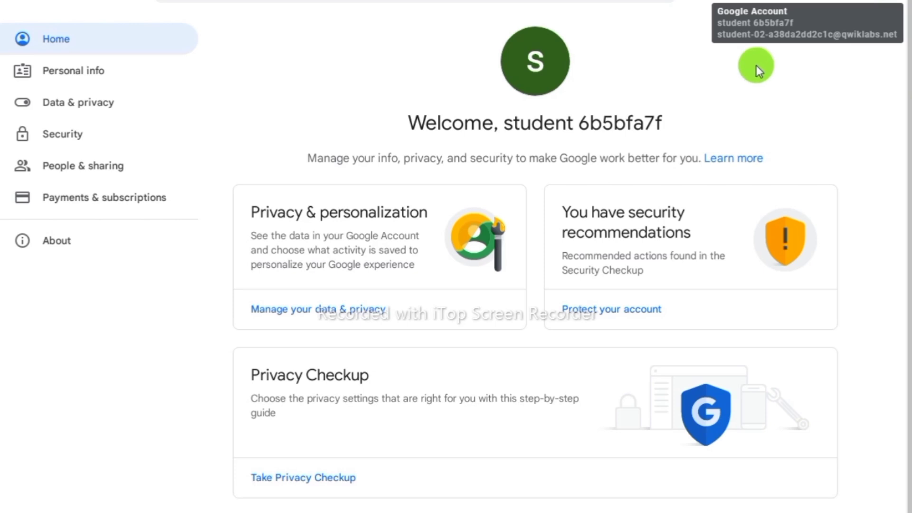
left_click(742, 45)
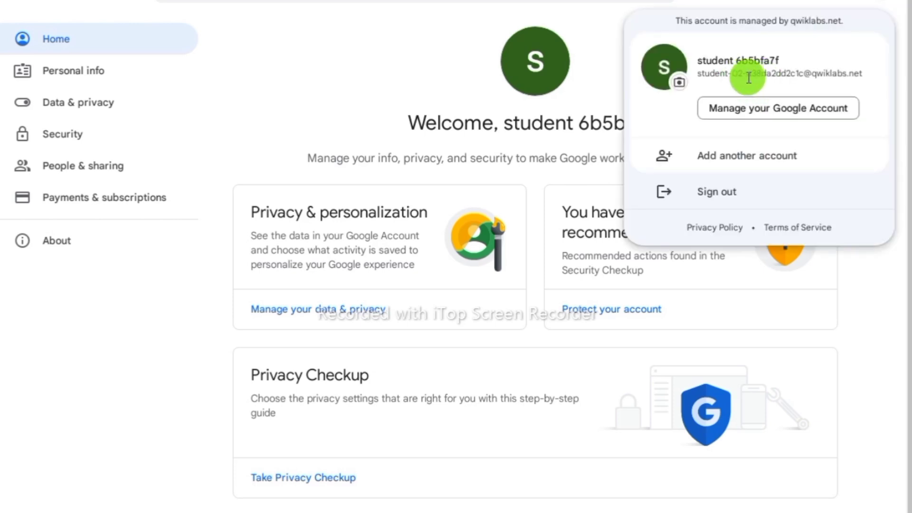
- Return to the running Google Sheets lab page and close the account menu
key("alt+Tab")
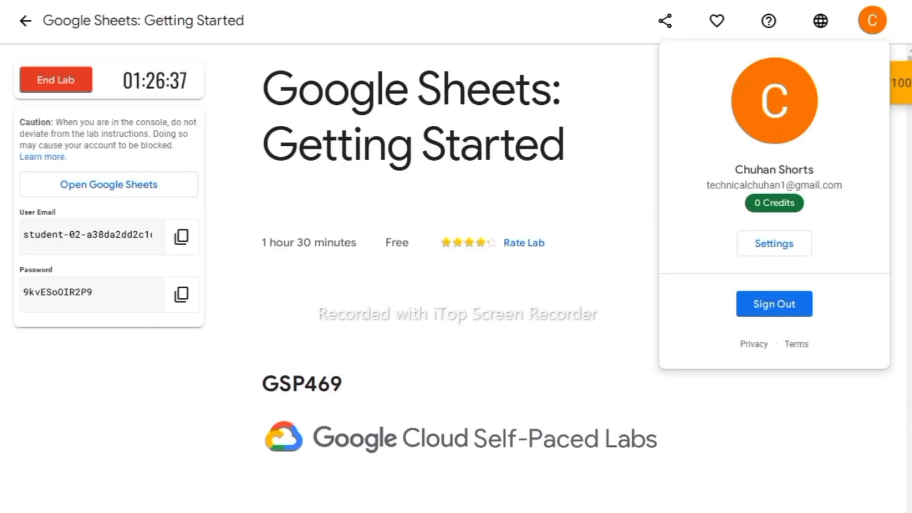
left_click_drag(72, 239, 110, 237)
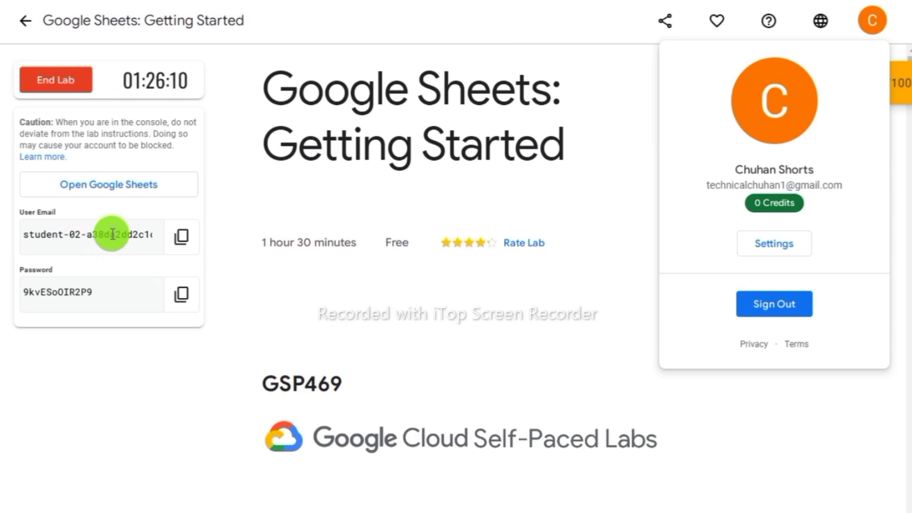
left_click(209, 261)
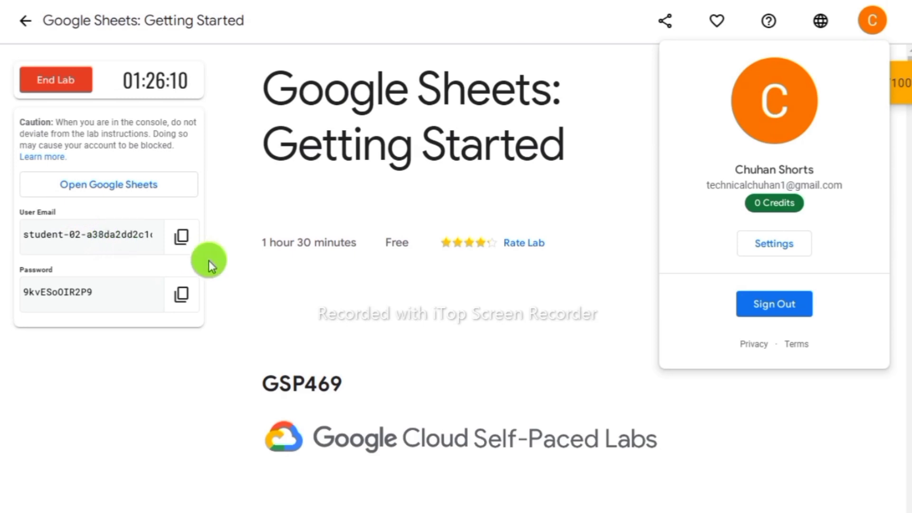
left_click(622, 196)
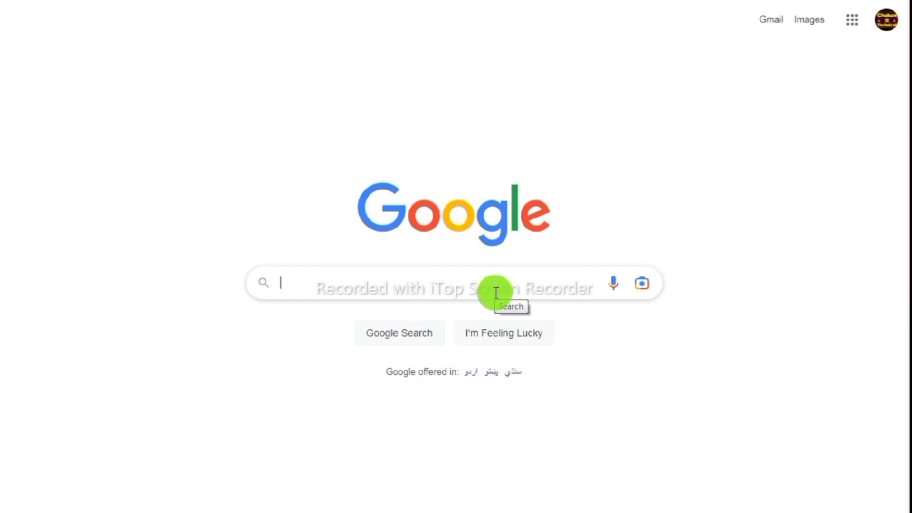
- Search Google for 'gmail generator' and open generator.email's Gmail Generator page
type("g")
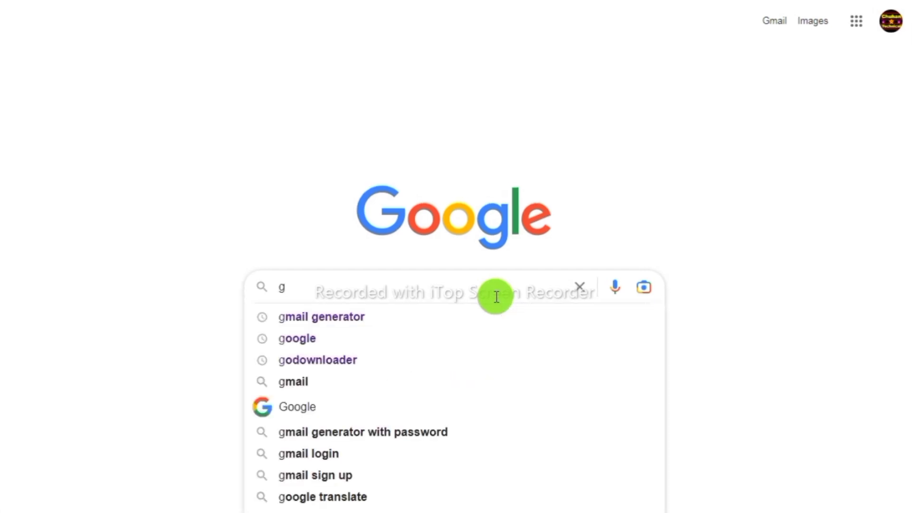
left_click(347, 316)
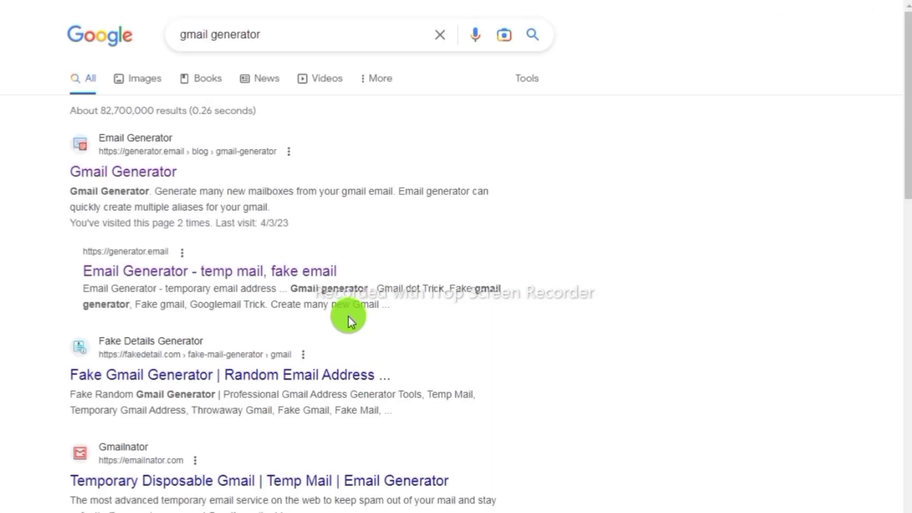
left_click(139, 172)
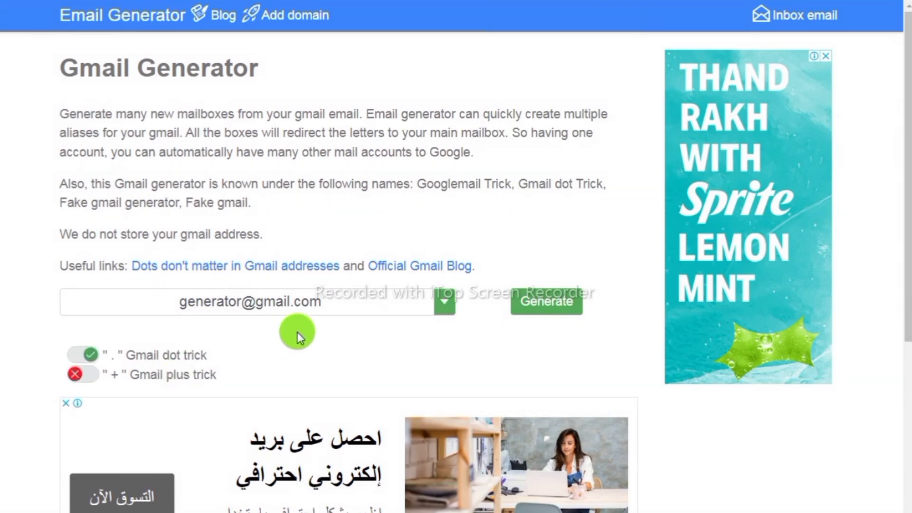
- Generate Gmail aliases with gmail.com as the domain and 1024 aliases per page
left_click(447, 306)
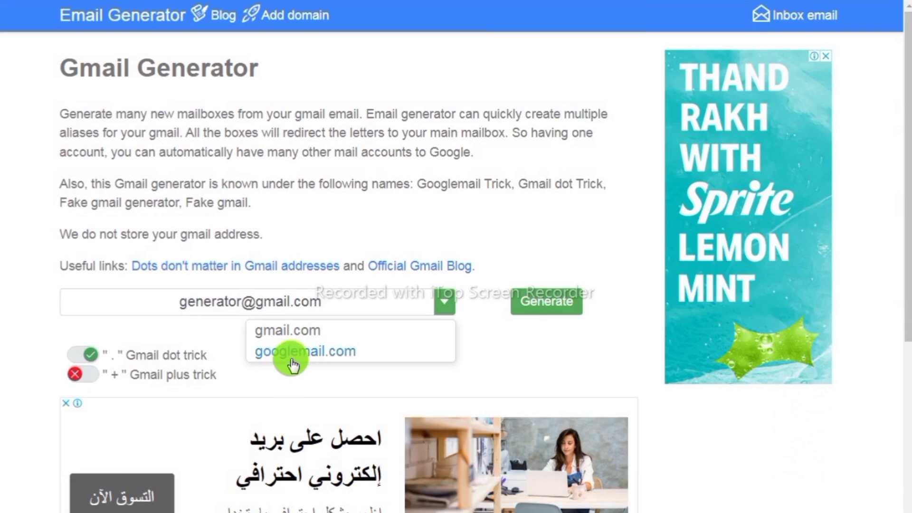
left_click(302, 338)
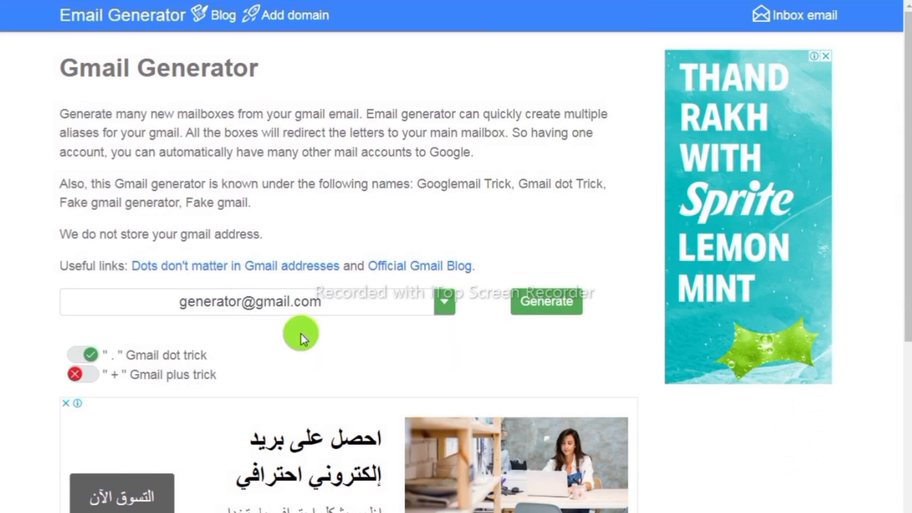
scroll(300, 333, "down", 1)
scroll(370, 324, "up", 1)
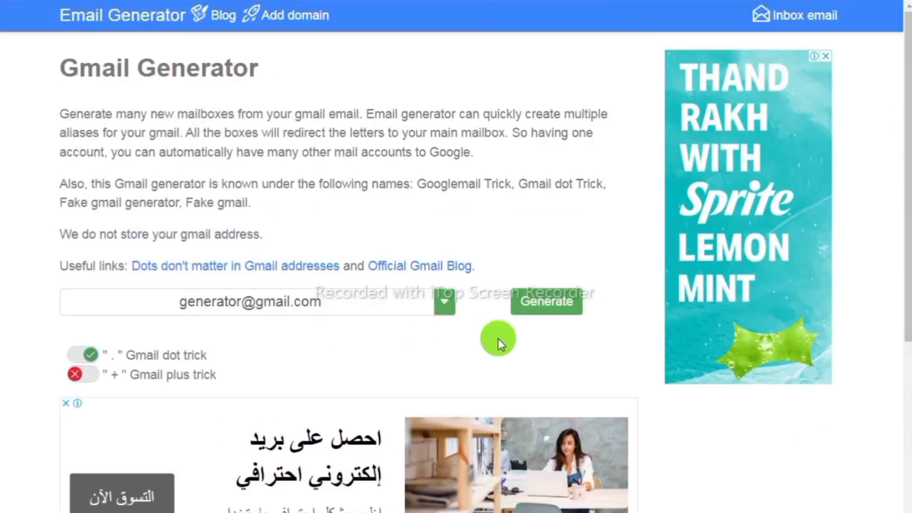
left_click(554, 304)
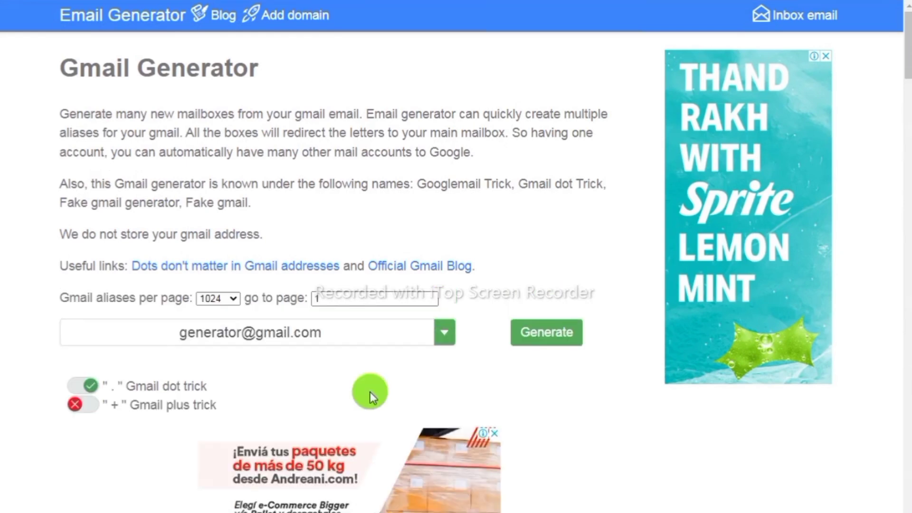
left_click(235, 301)
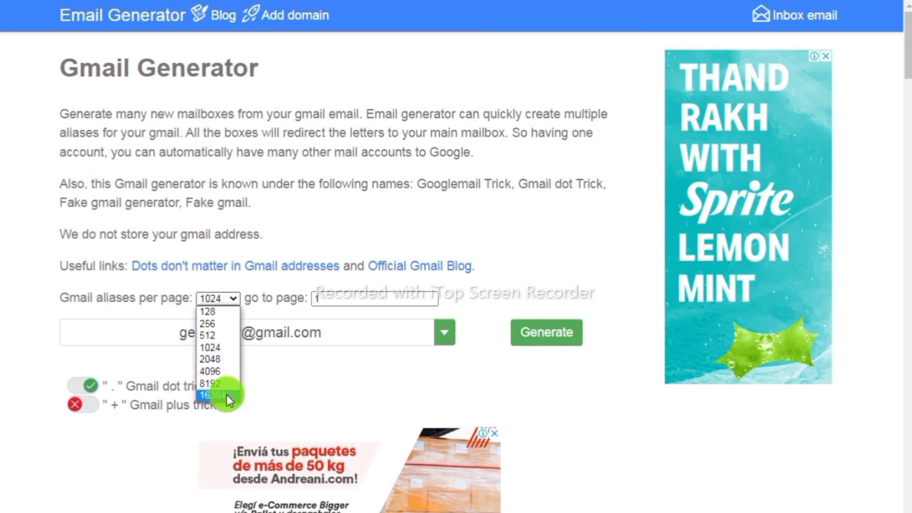
left_click(214, 349)
left_click(534, 335)
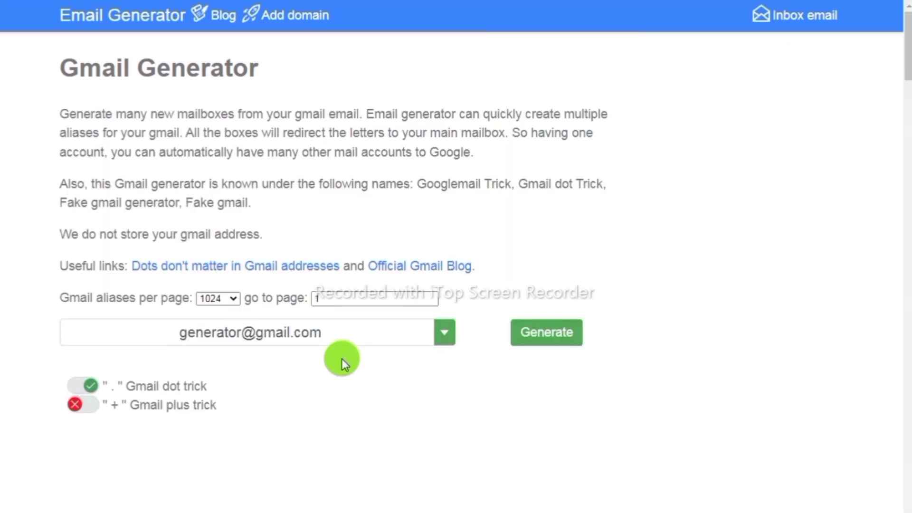
- Scroll through the 256 dot-variant aliases, then move to a Google new-tab page
scroll(342, 358, "down", 15)
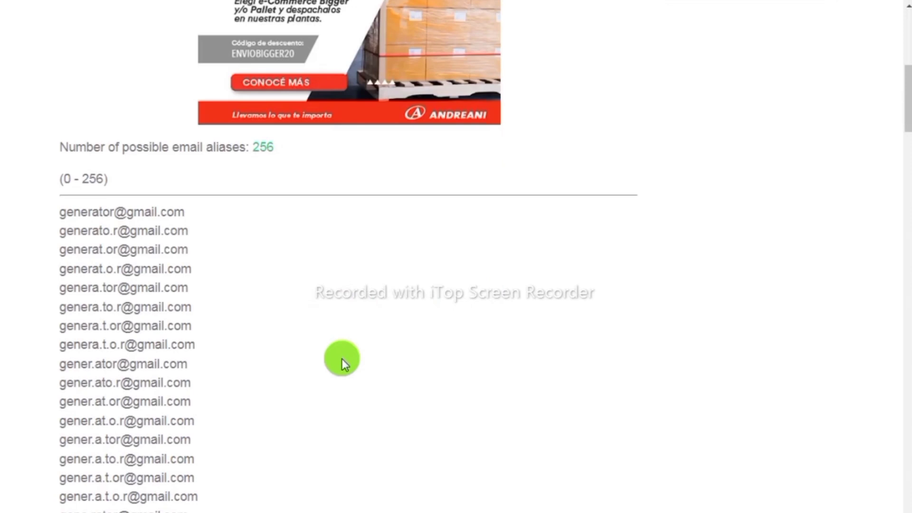
scroll(342, 358, "down", 20)
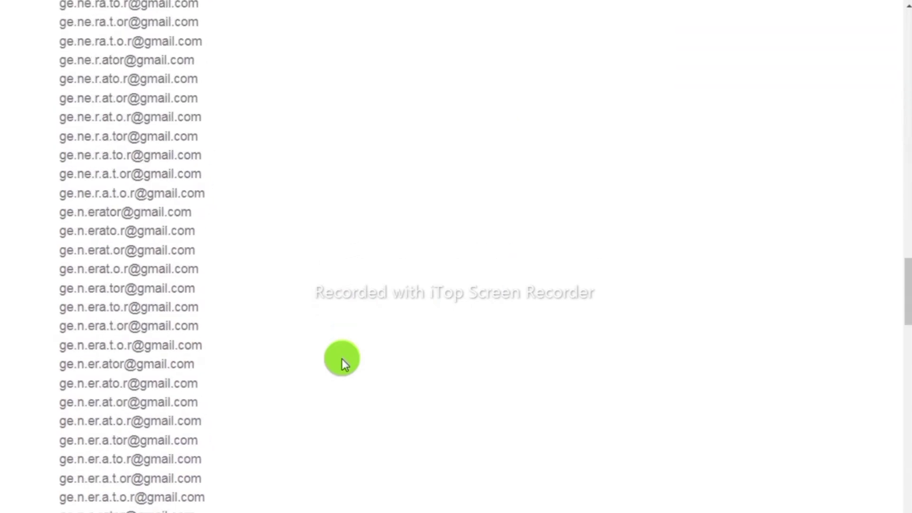
scroll(342, 360, "down", 20)
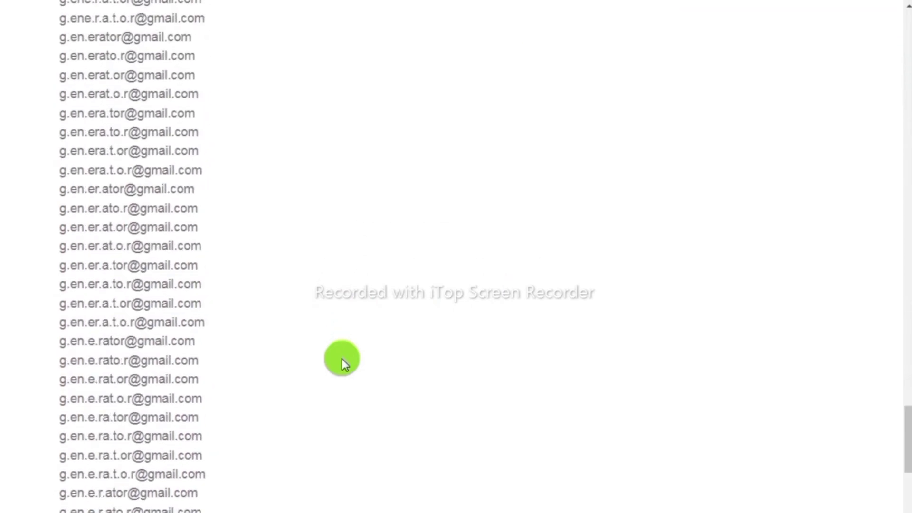
scroll(342, 358, "up", 20)
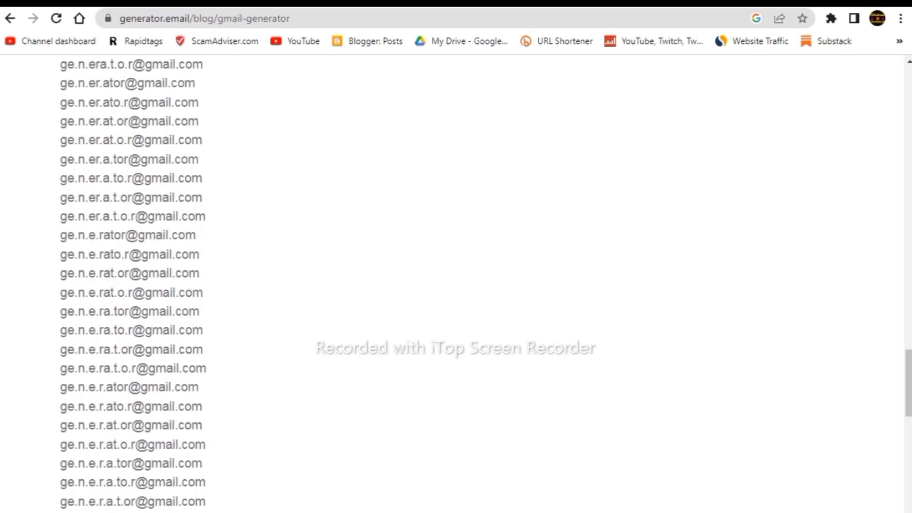
left_click_drag(832, 8, 906, 45)
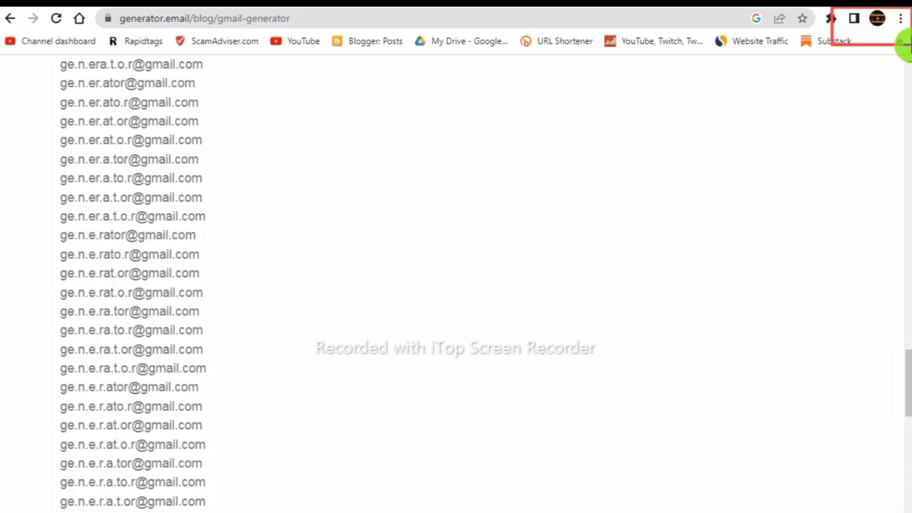
mouse_move(33, 127)
left_mouse_down()
mouse_move(236, 456)
mouse_move(259, 512)
left_mouse_up()
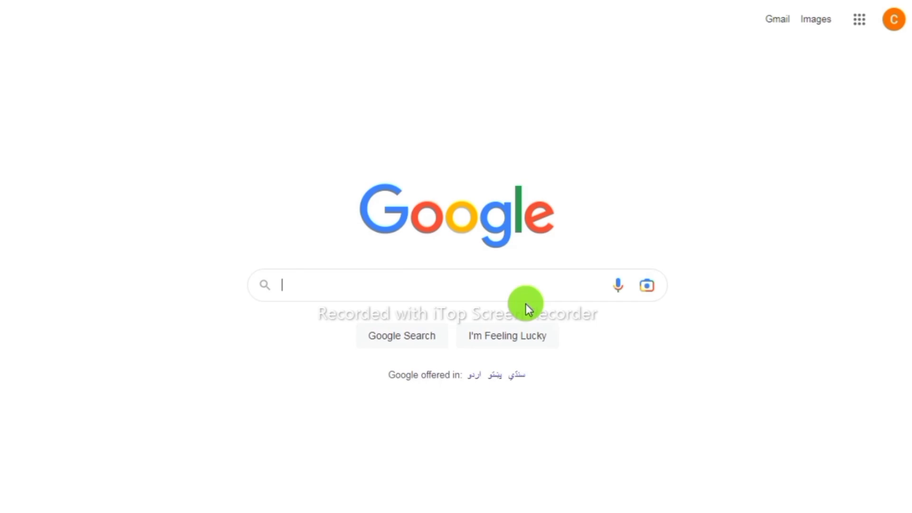
- Search Google for 'temp mail' and open Temp Mail - Disposable Temporary Email
left_click(513, 287)
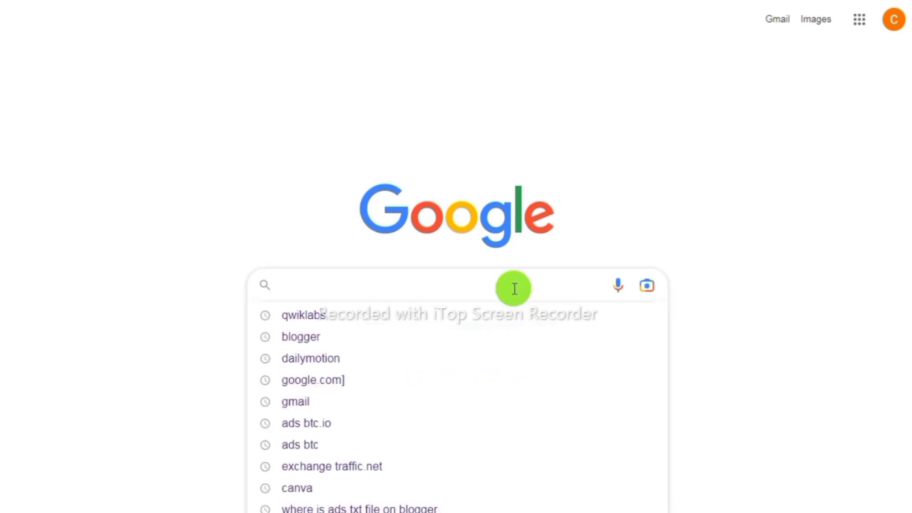
type("temp")
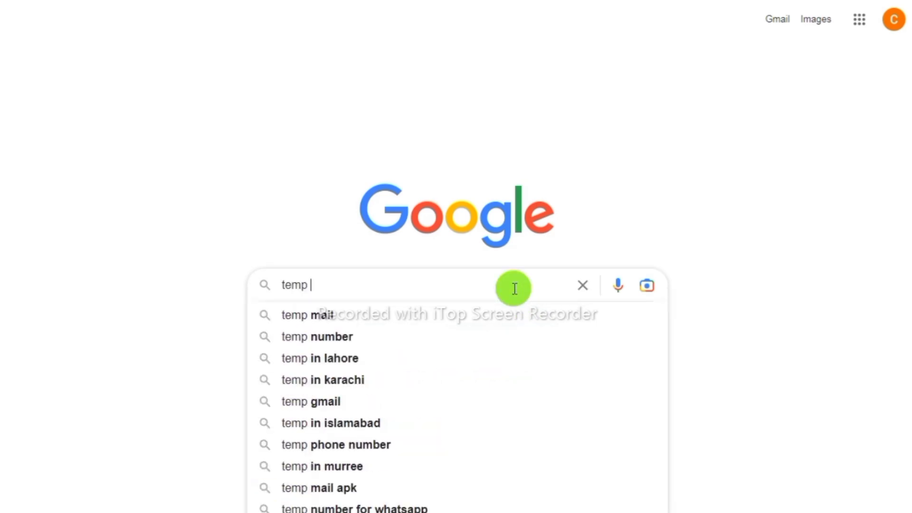
left_click(316, 313)
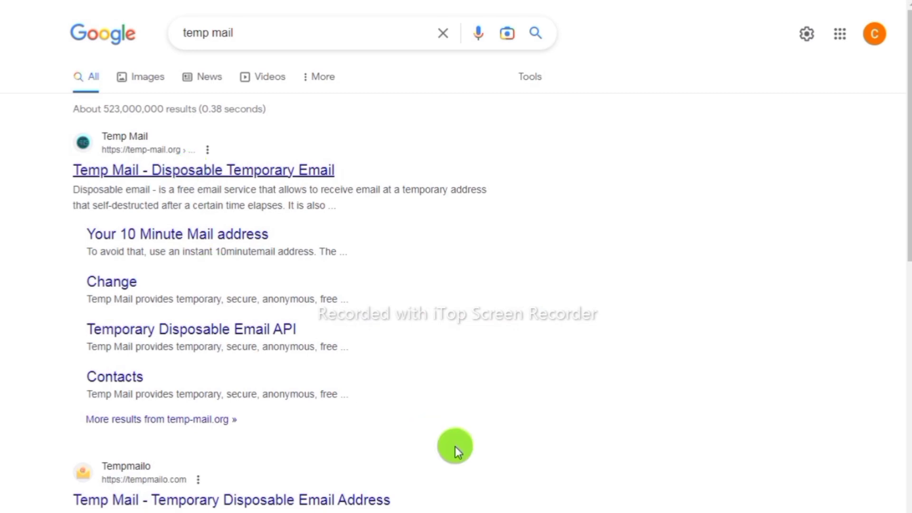
left_click(204, 170)
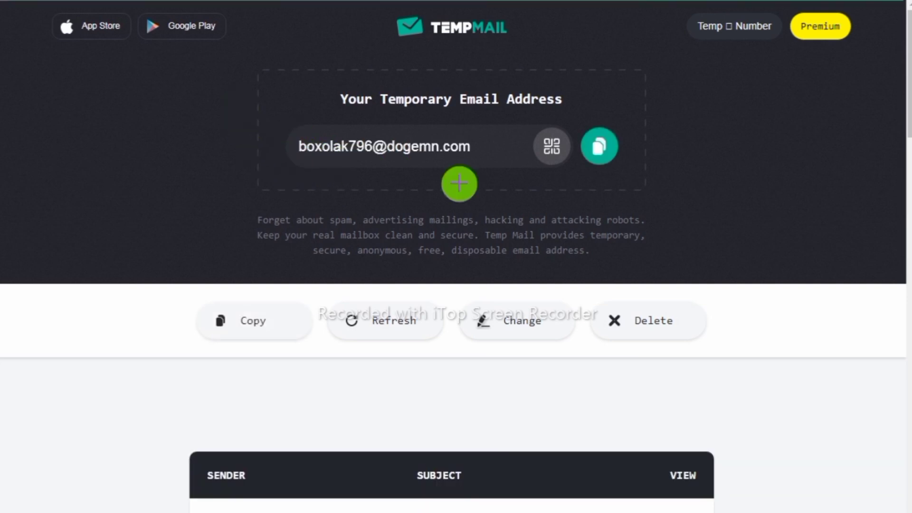
- Copy the temporary email address, then refresh the Temp Mail mailbox
left_click(599, 148)
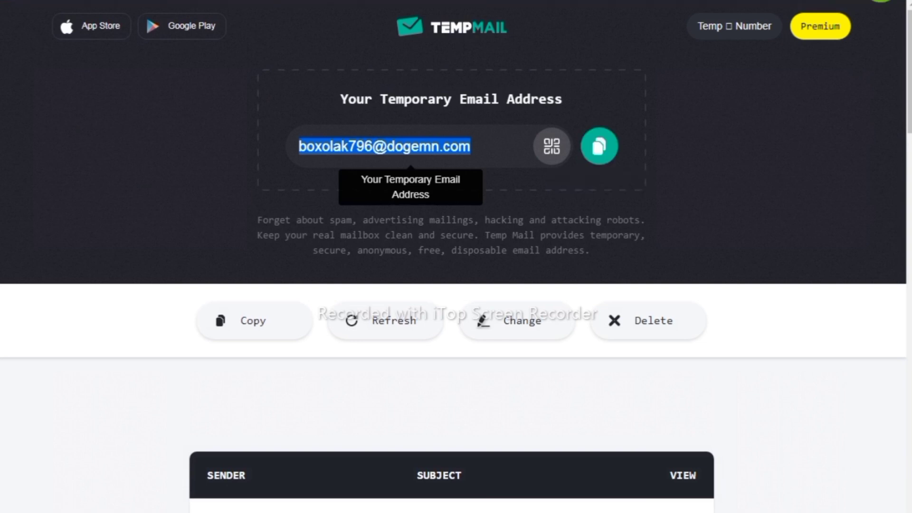
left_click(881, 1)
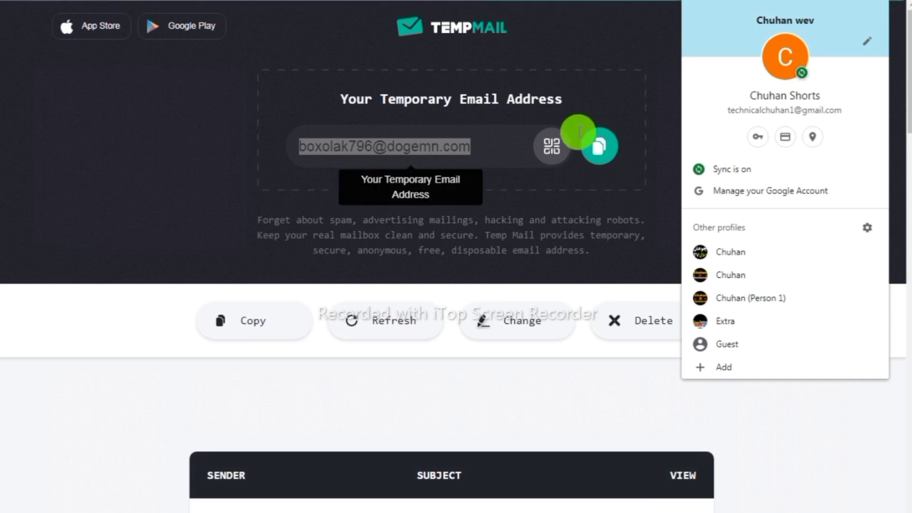
left_click(611, 40)
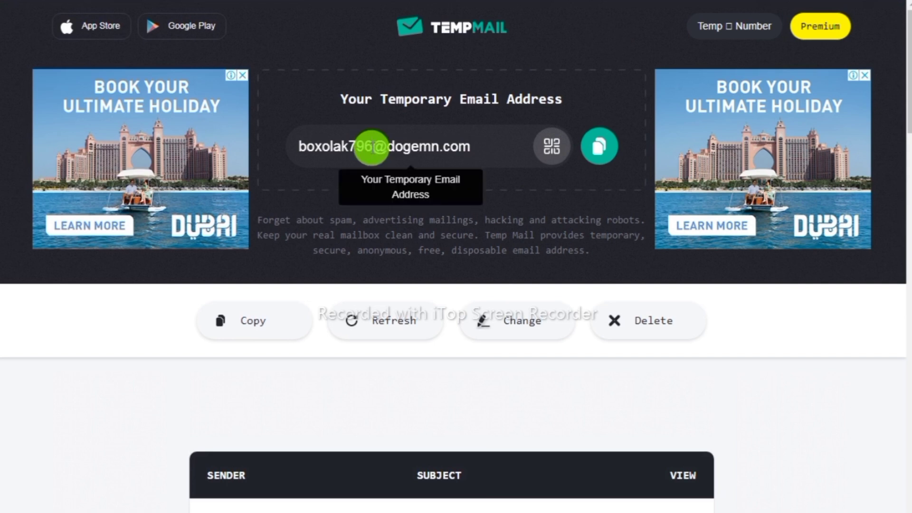
left_click(383, 326)
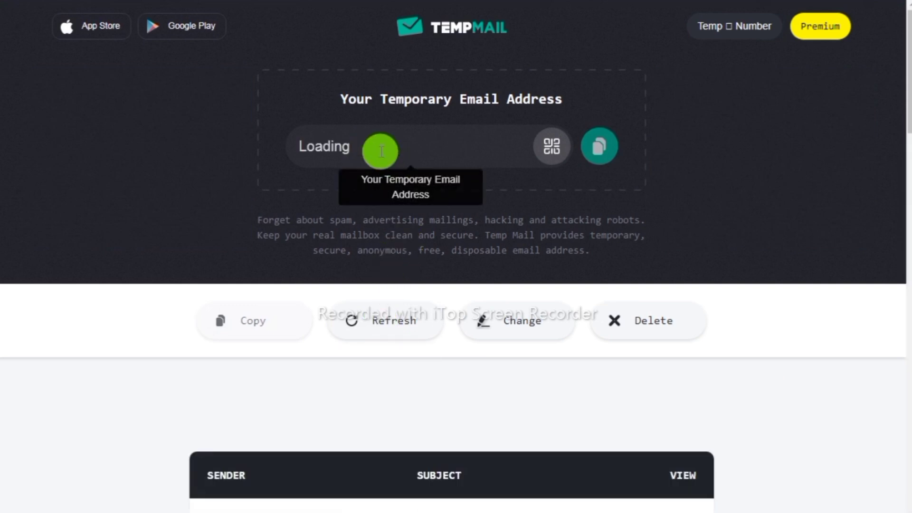
- Refresh and change the address, then highlight the 'Your inbox is empty' message
left_click(390, 309)
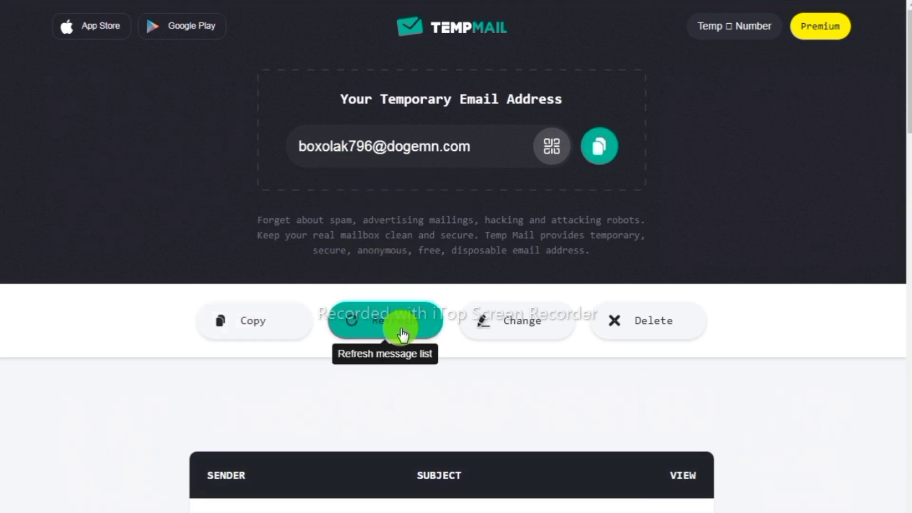
left_click(530, 327)
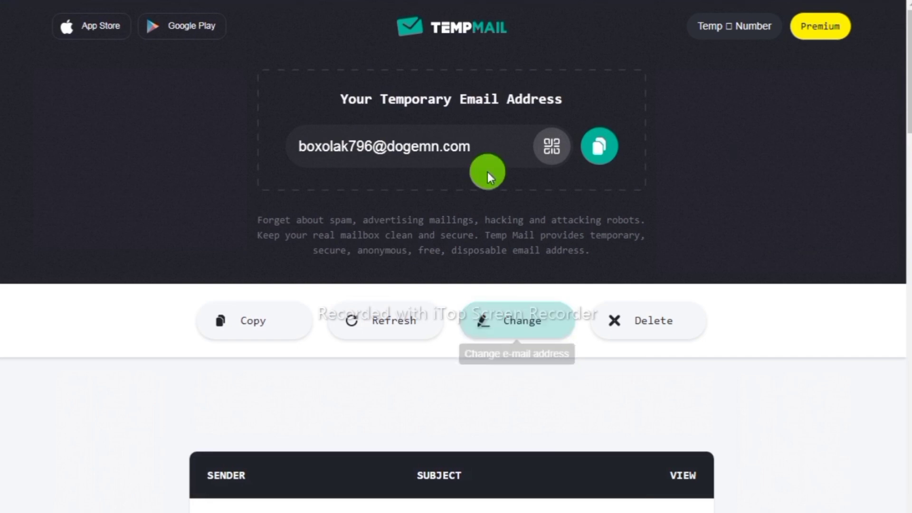
left_click(439, 331)
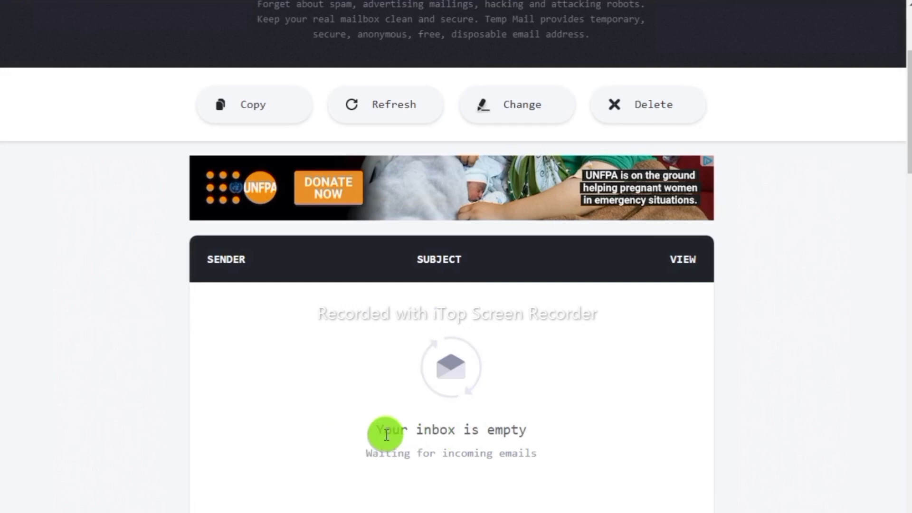
left_click_drag(372, 429, 554, 456)
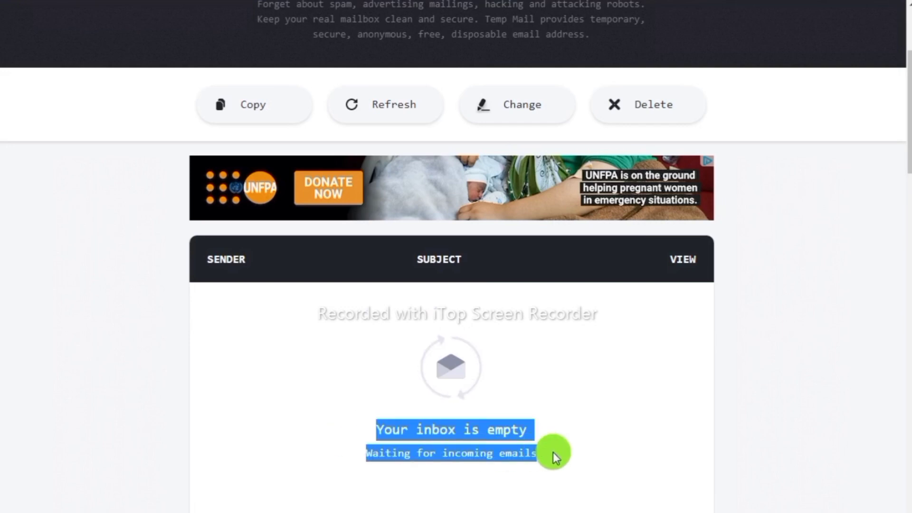